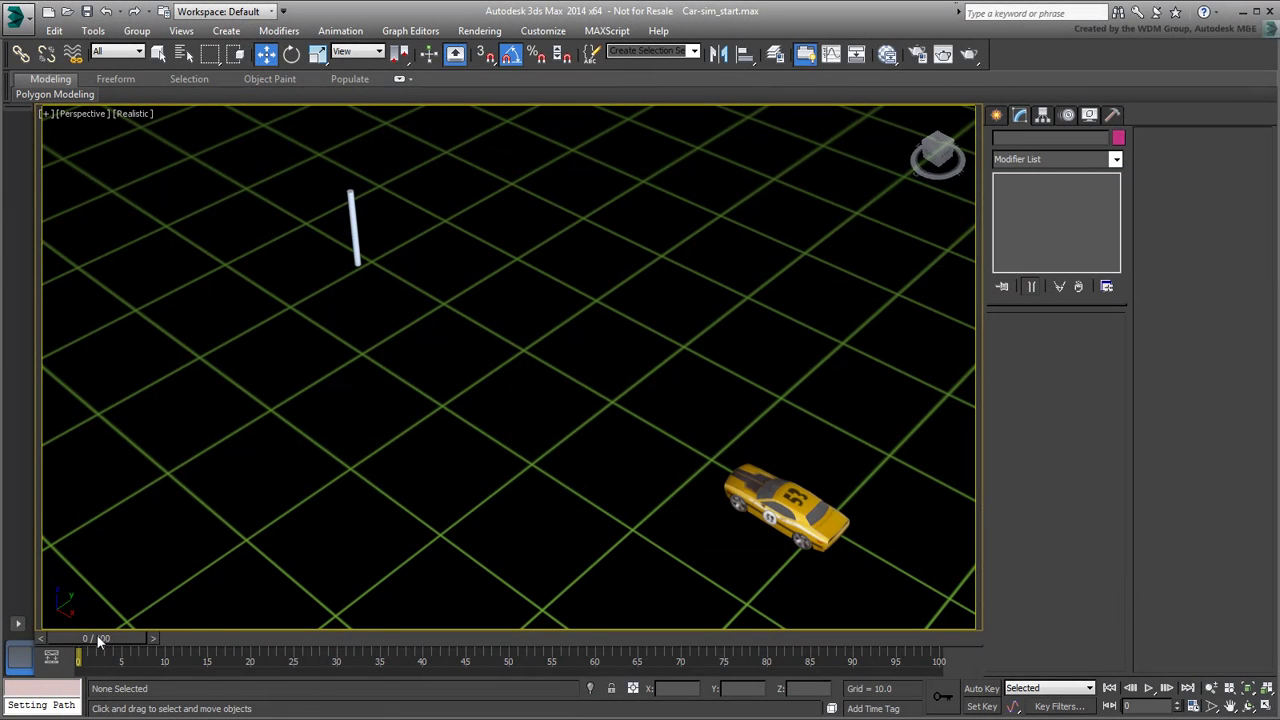
# Preview the car animation, then open Car-sim_animated.max without saving the current scene
pyautogui.moveTo(98, 643); pyautogui.dragTo(42, 648)
pyautogui.moveTo(600, 394); pyautogui.dragTo(522, 384)
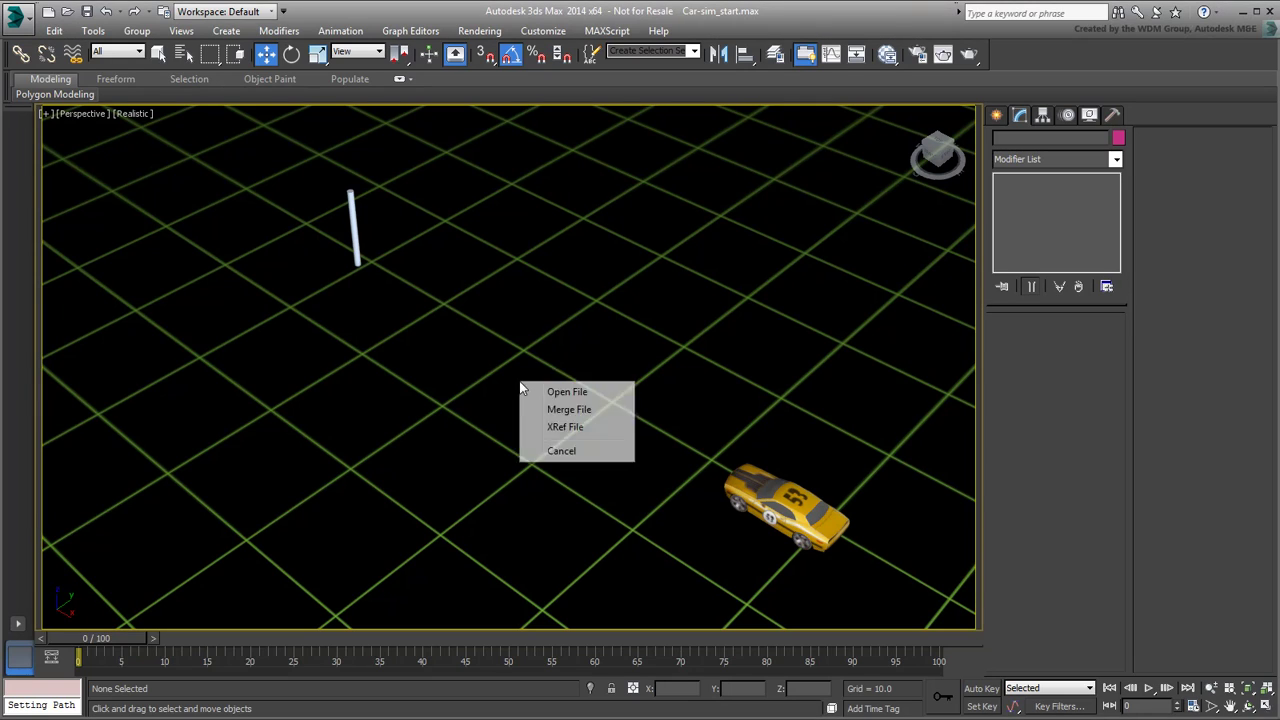
pyautogui.click(552, 392)
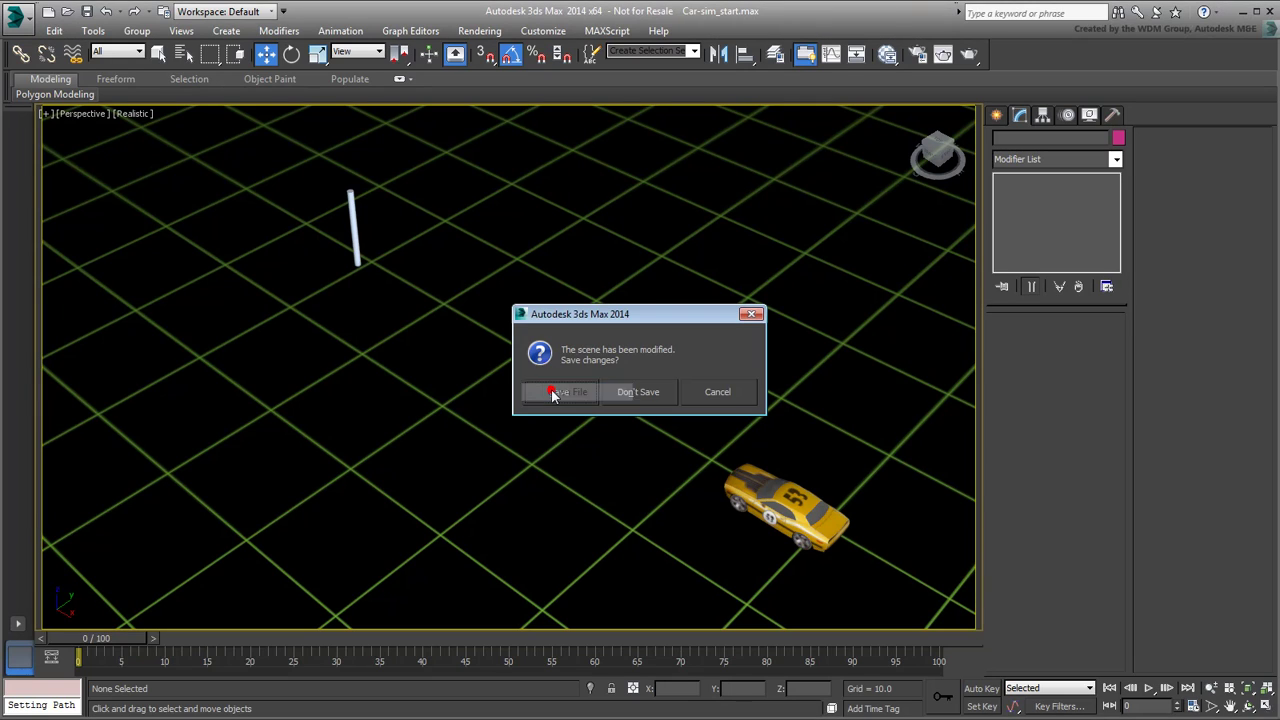
pyautogui.click(638, 396)
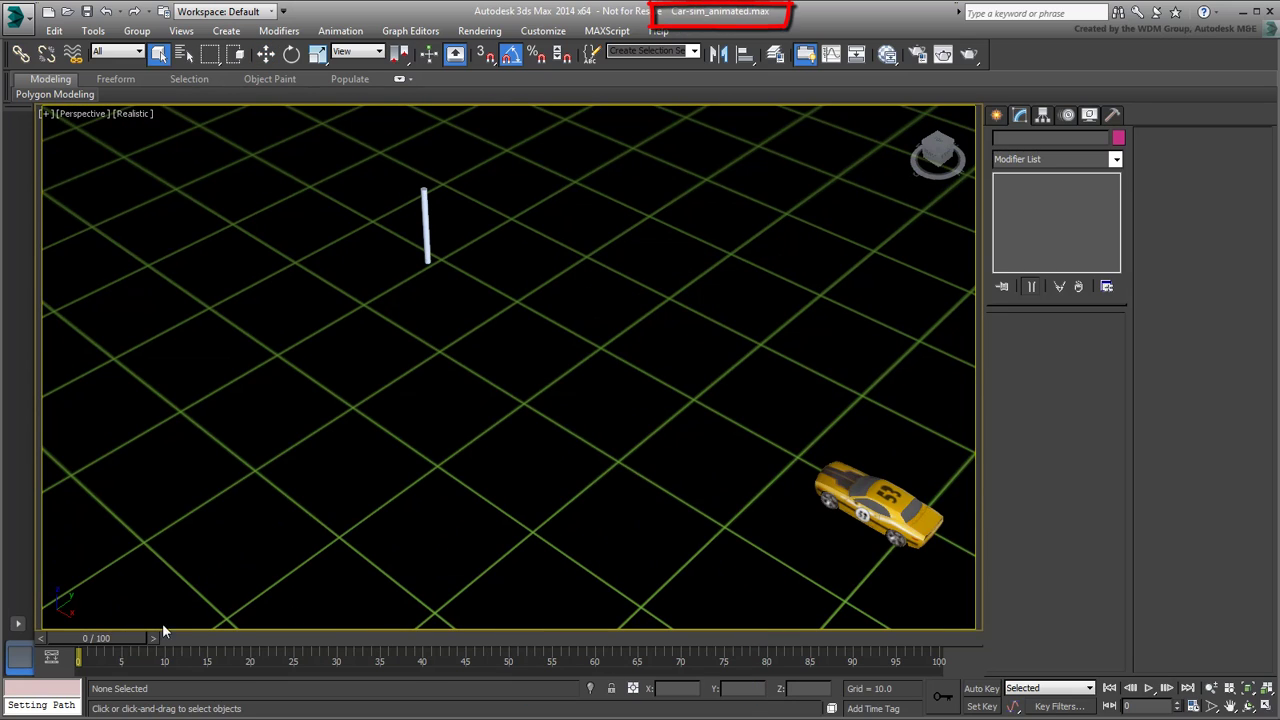
pyautogui.moveTo(108, 640)
pyautogui.mouseDown()
pyautogui.moveTo(712, 650)
pyautogui.moveTo(110, 646)
pyautogui.mouseUp()
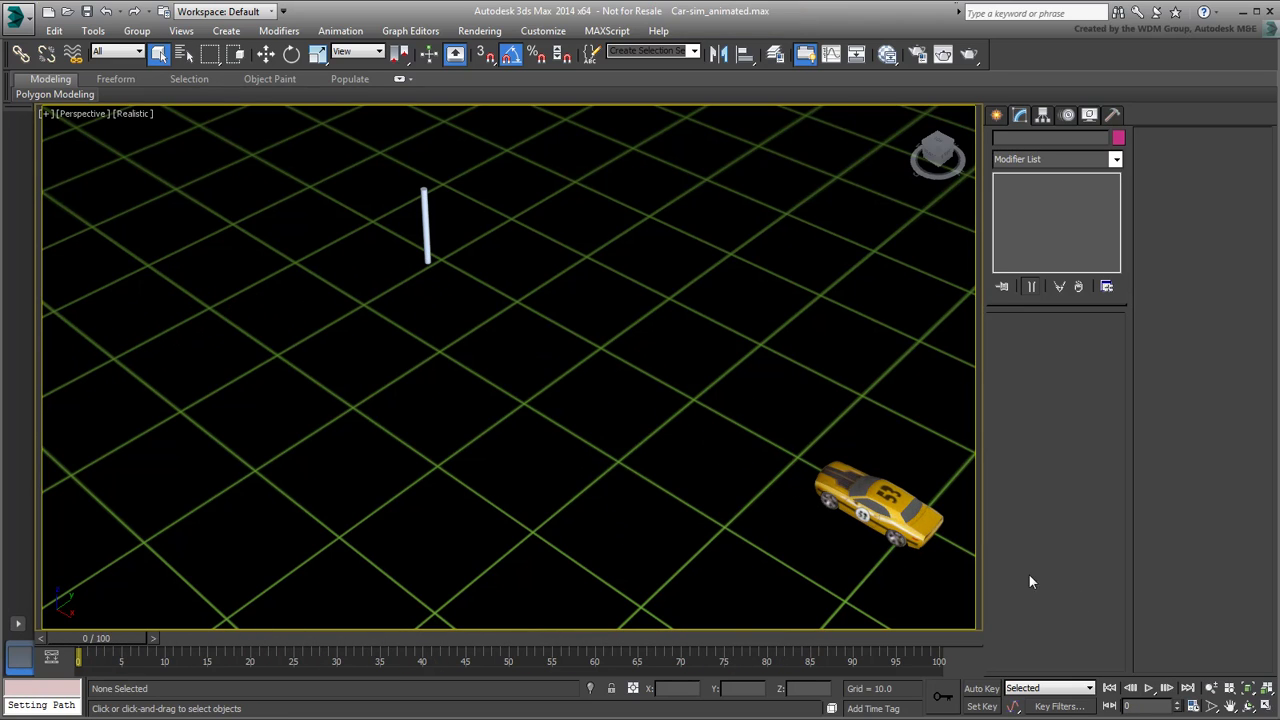
pyautogui.click(1147, 689)
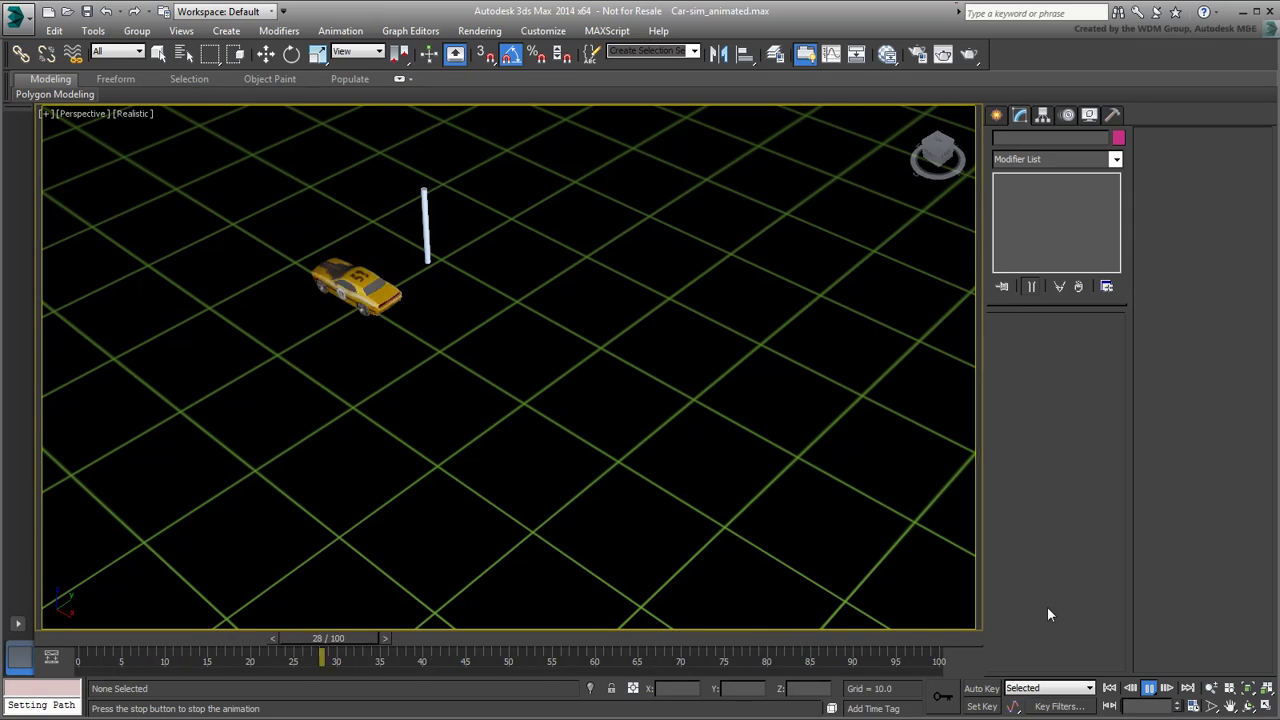
pyautogui.click(1150, 689)
pyautogui.click(1108, 688)
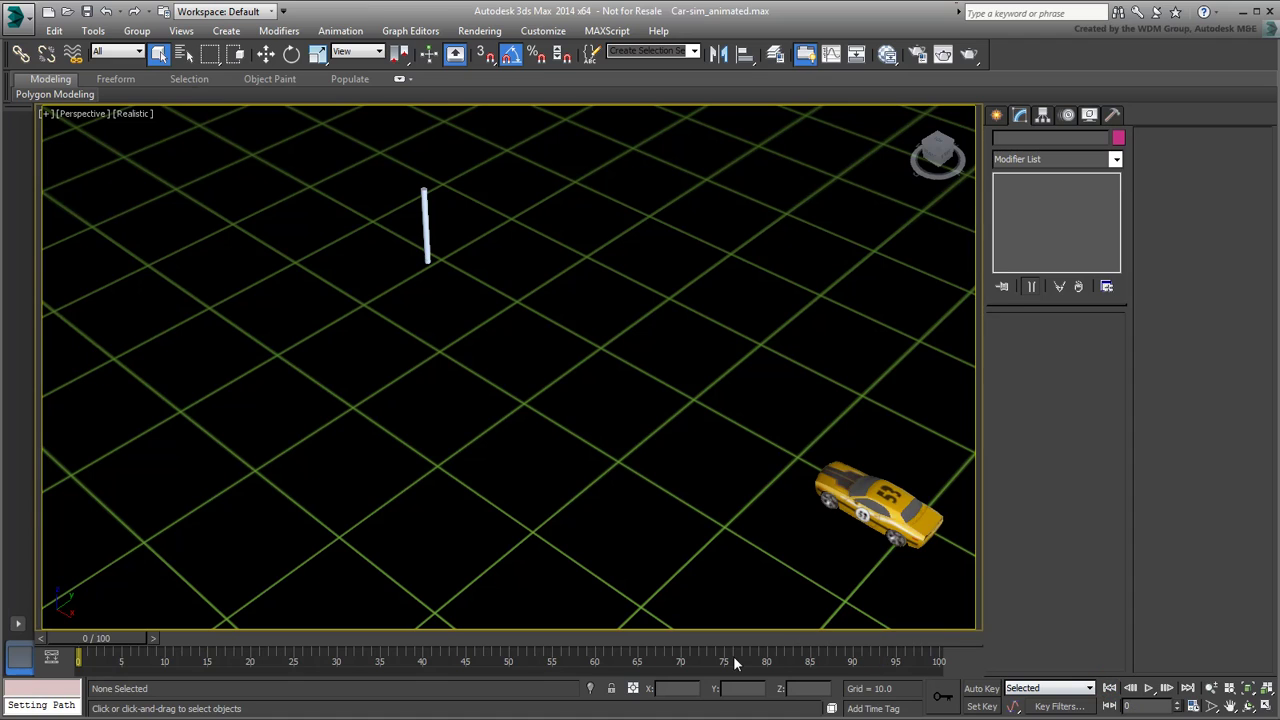
# Snapshot the car into 12 mesh copies over frames 0 to 100, then select the bunched copies
pyautogui.click(863, 510)
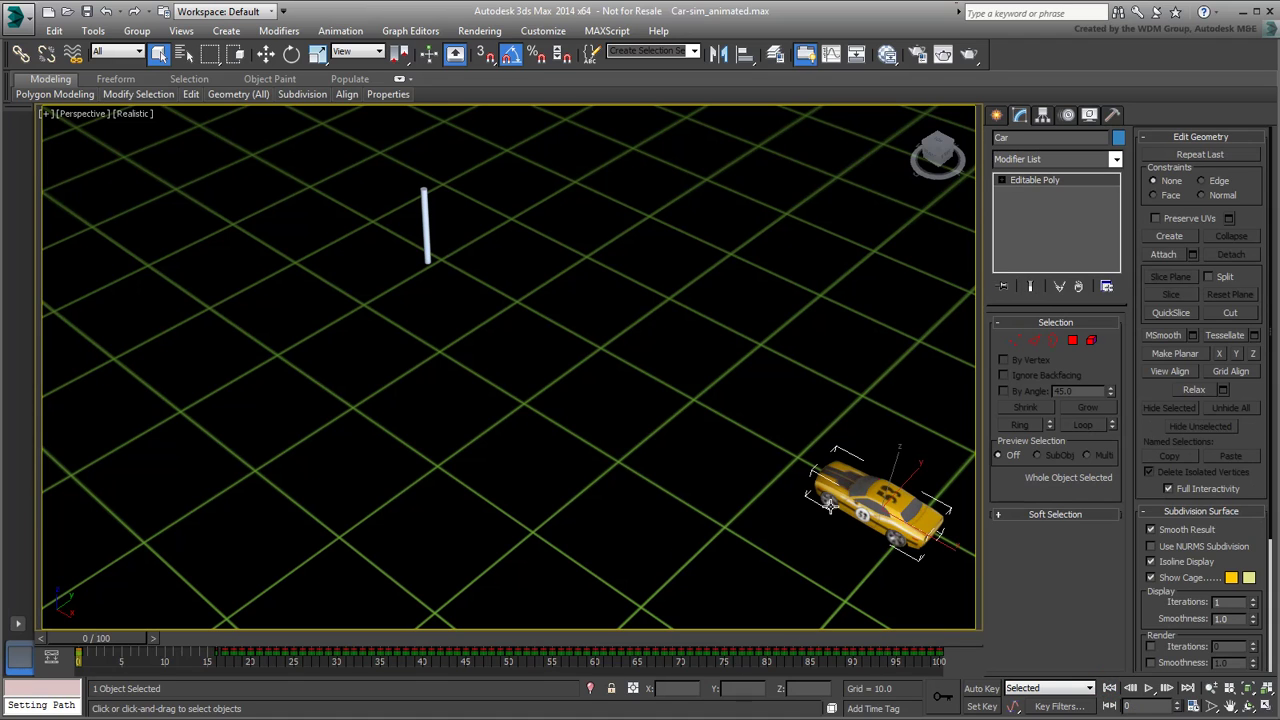
pyautogui.click(93, 30)
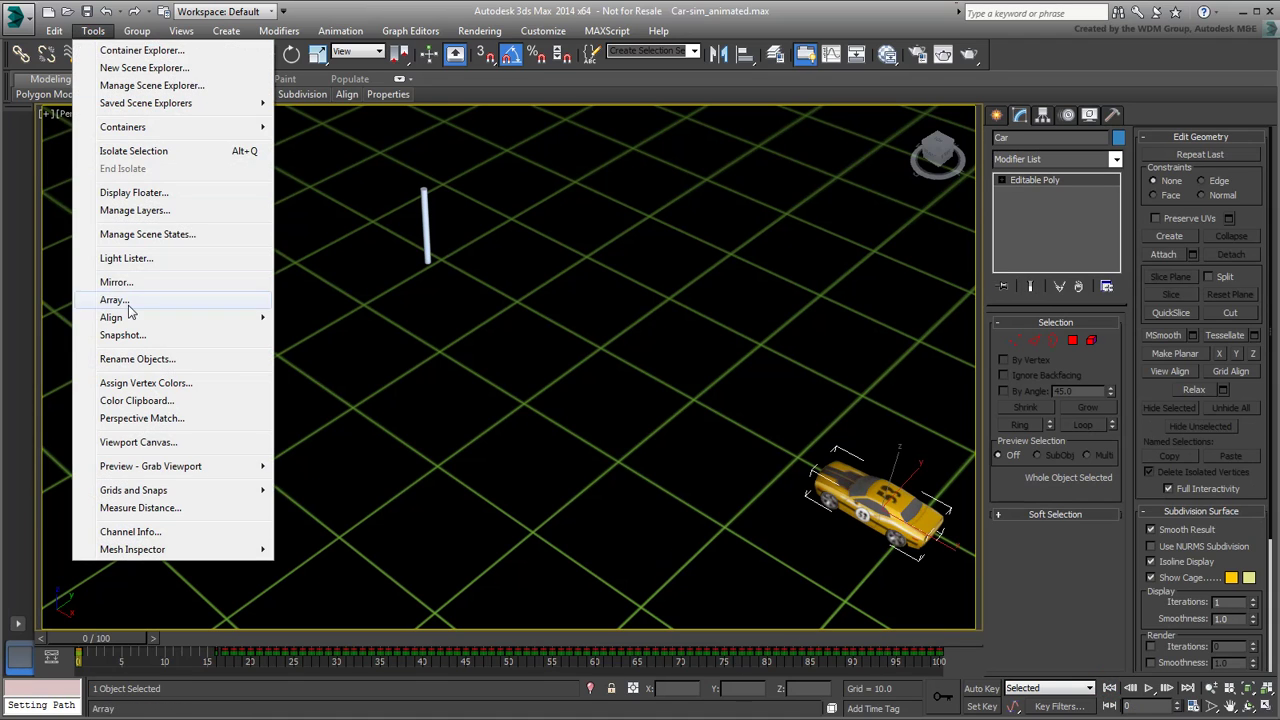
pyautogui.click(122, 335)
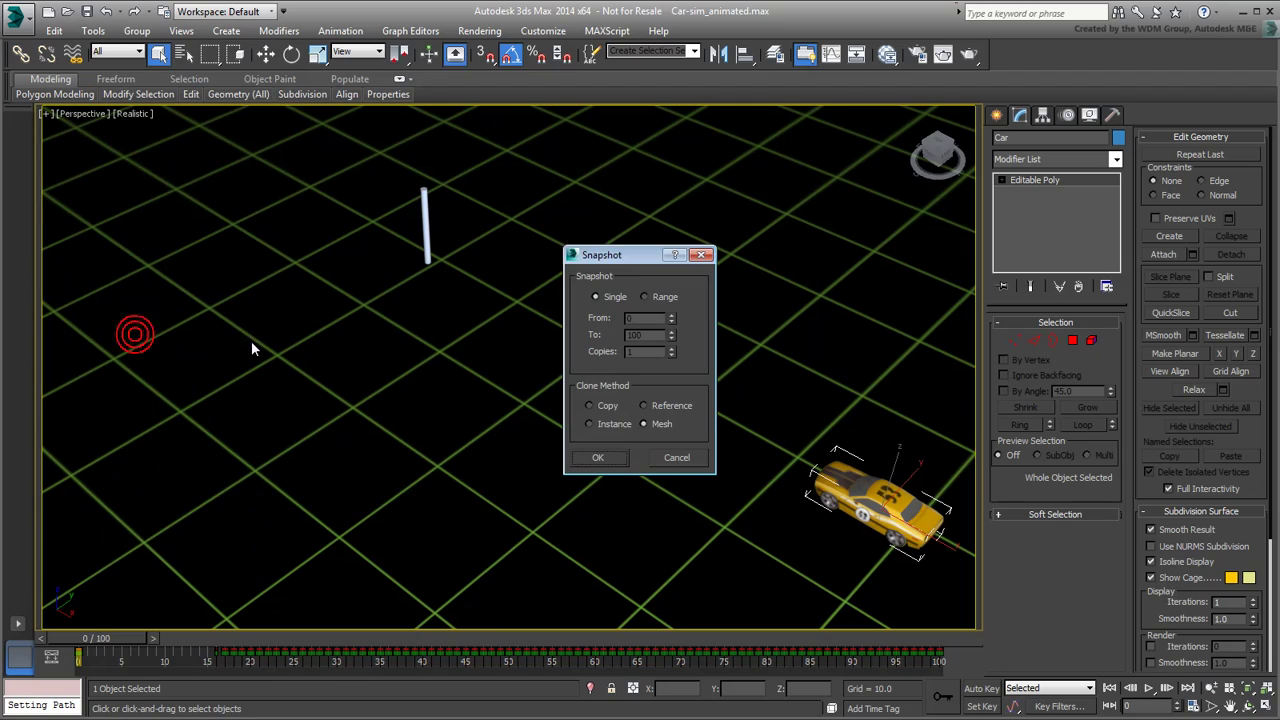
pyautogui.click(645, 296)
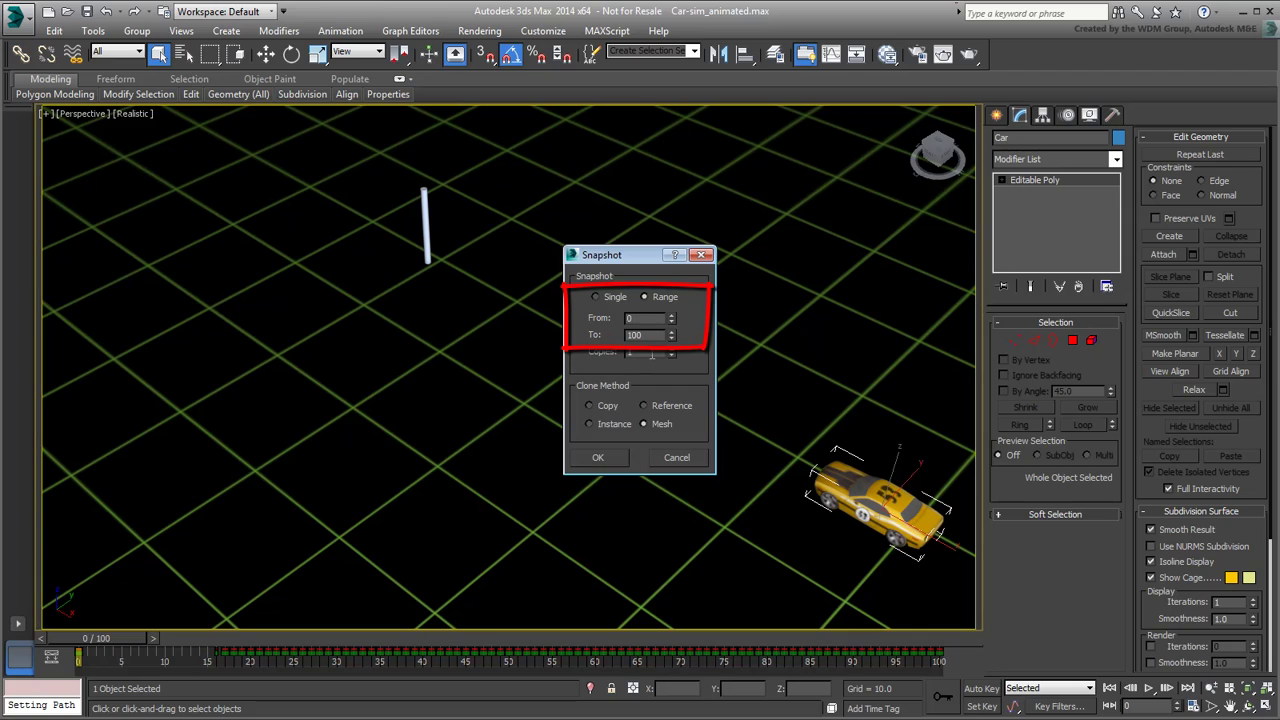
pyautogui.doubleClick(651, 352)
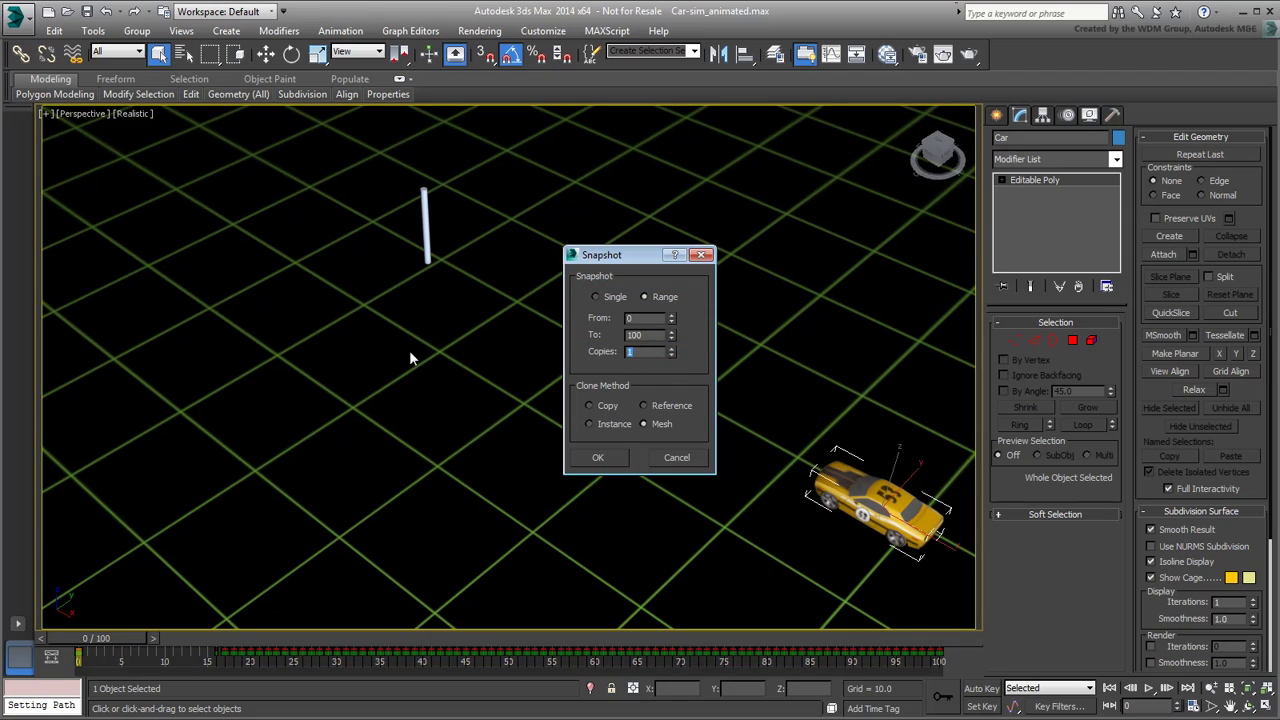
pyautogui.write('12')
pyautogui.click(598, 457)
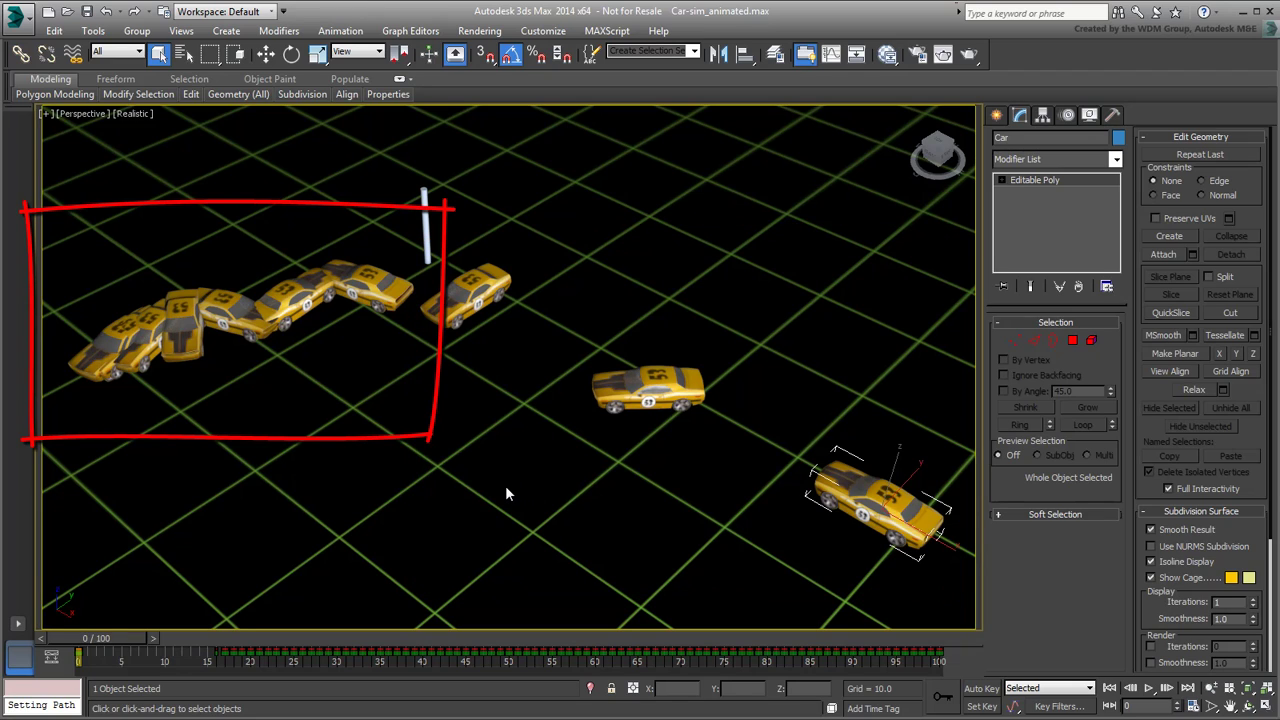
pyautogui.moveTo(63, 335); pyautogui.dragTo(93, 390)
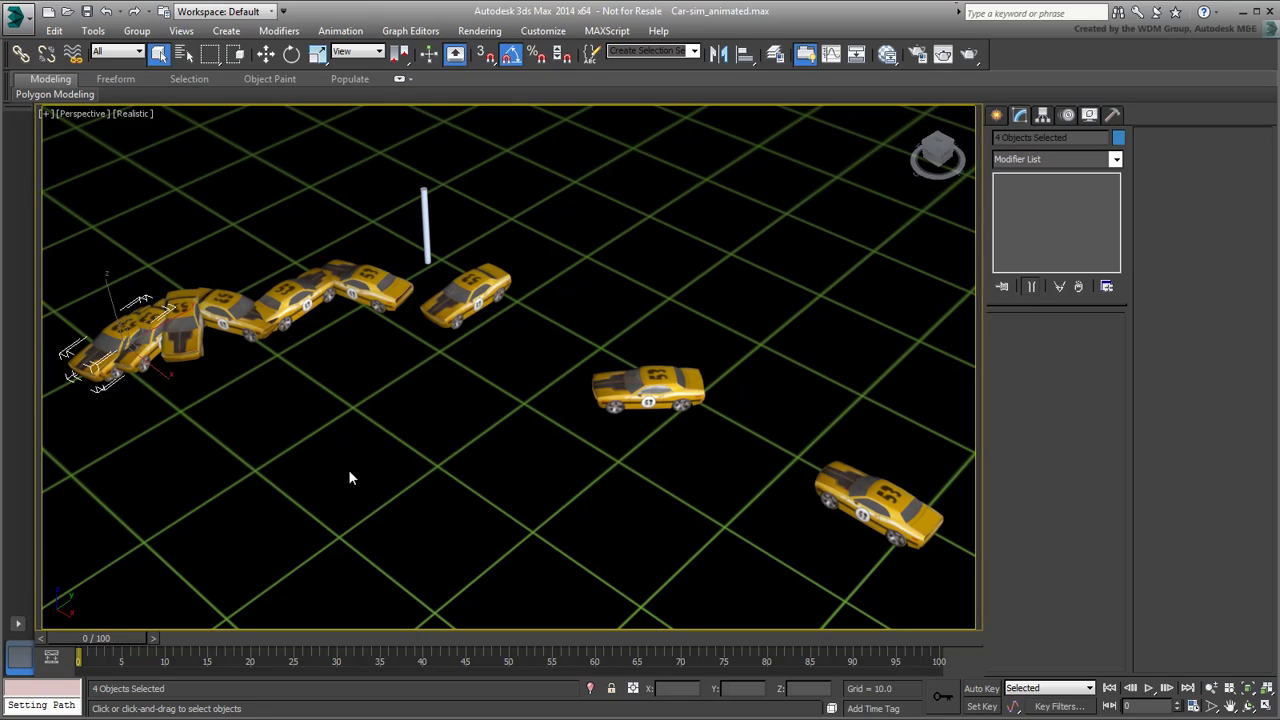
# Undo the copies and snapshot 6 mesh copies of the car over frames 0 to 20
pyautogui.hotkey('ctrl', 'z')
pyautogui.hotkey('ctrl', 'z')
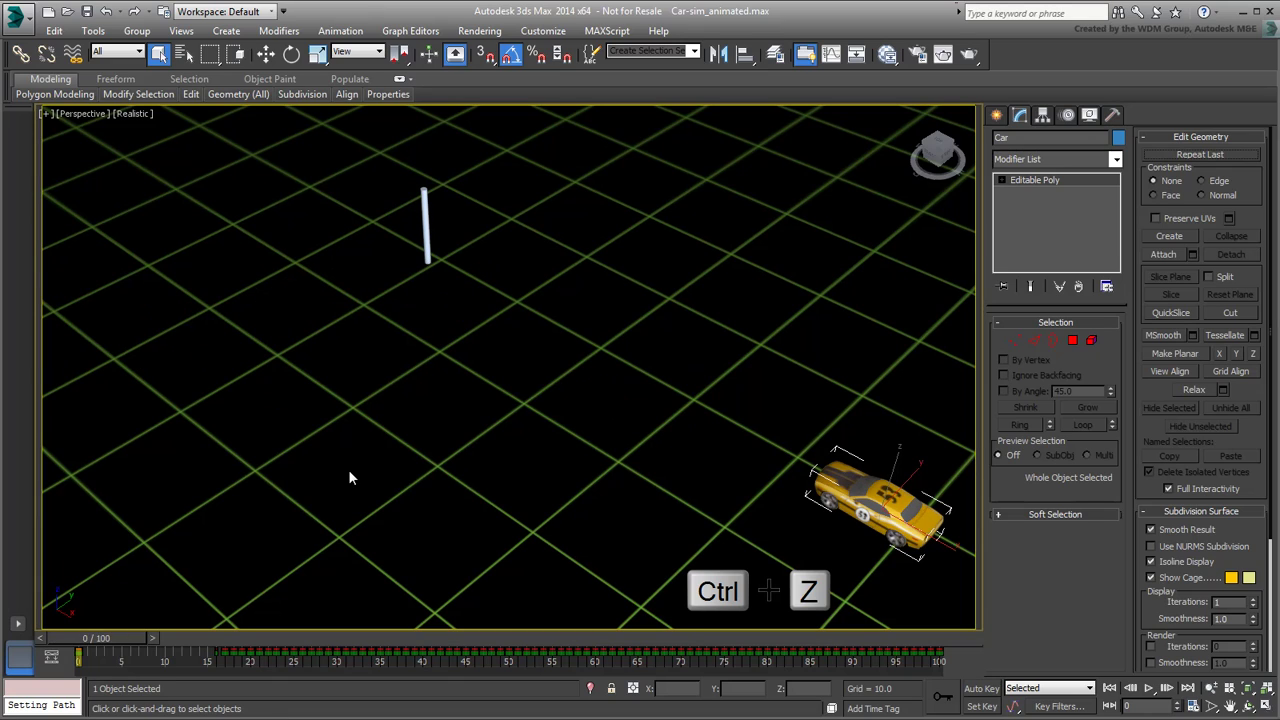
pyautogui.click(100, 35)
pyautogui.click(134, 338)
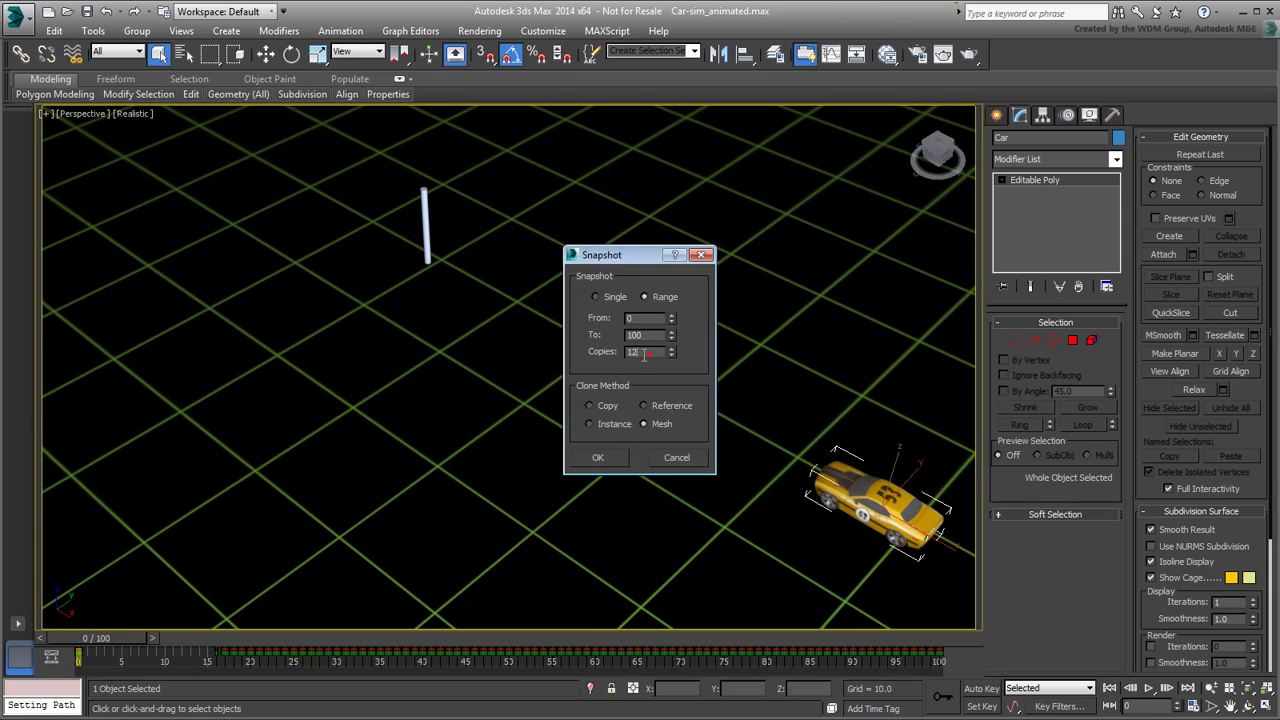
pyautogui.press('Tab')
pyautogui.write('6')
pyautogui.doubleClick(650, 335)
pyautogui.write('20')
pyautogui.click(606, 459)
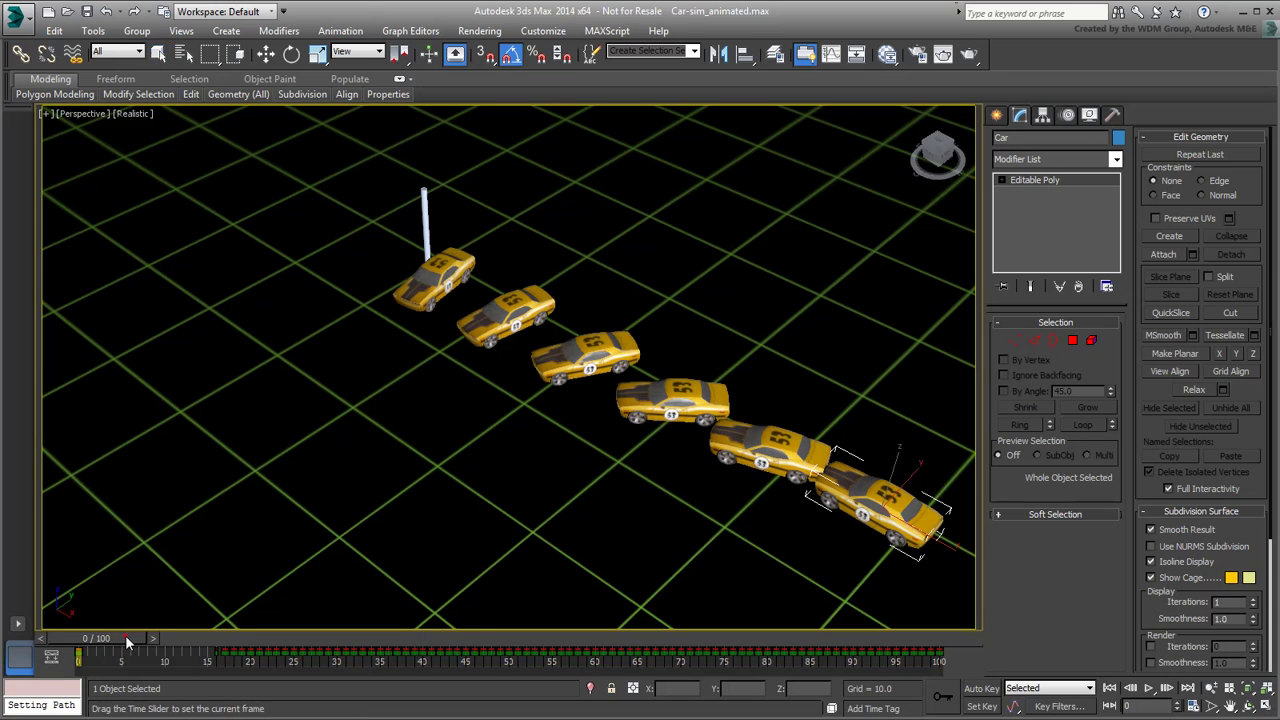
# Return to frame 0 and snapshot mesh copies of the car over frames 25 to 65
pyautogui.moveTo(125, 635)
pyautogui.mouseDown()
pyautogui.moveTo(274, 645)
pyautogui.moveTo(110, 637)
pyautogui.mouseUp()
pyautogui.press('q')
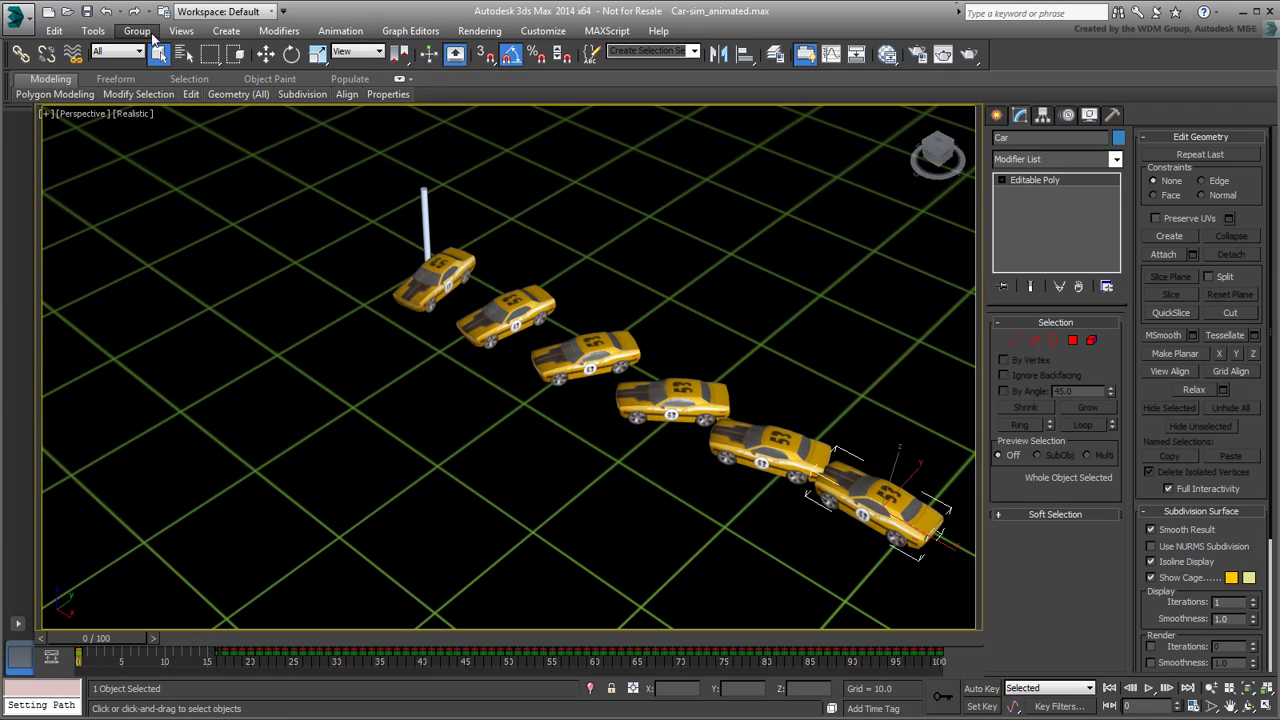
pyautogui.click(93, 30)
pyautogui.click(120, 335)
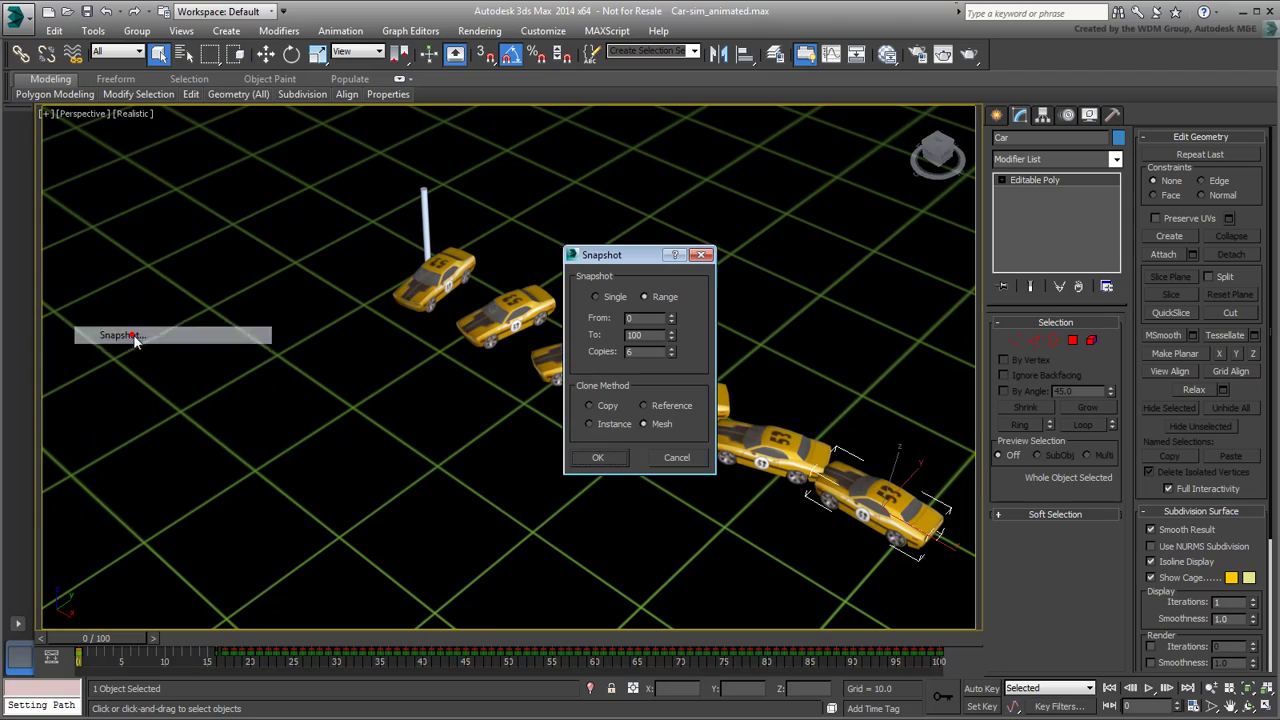
pyautogui.doubleClick(644, 318)
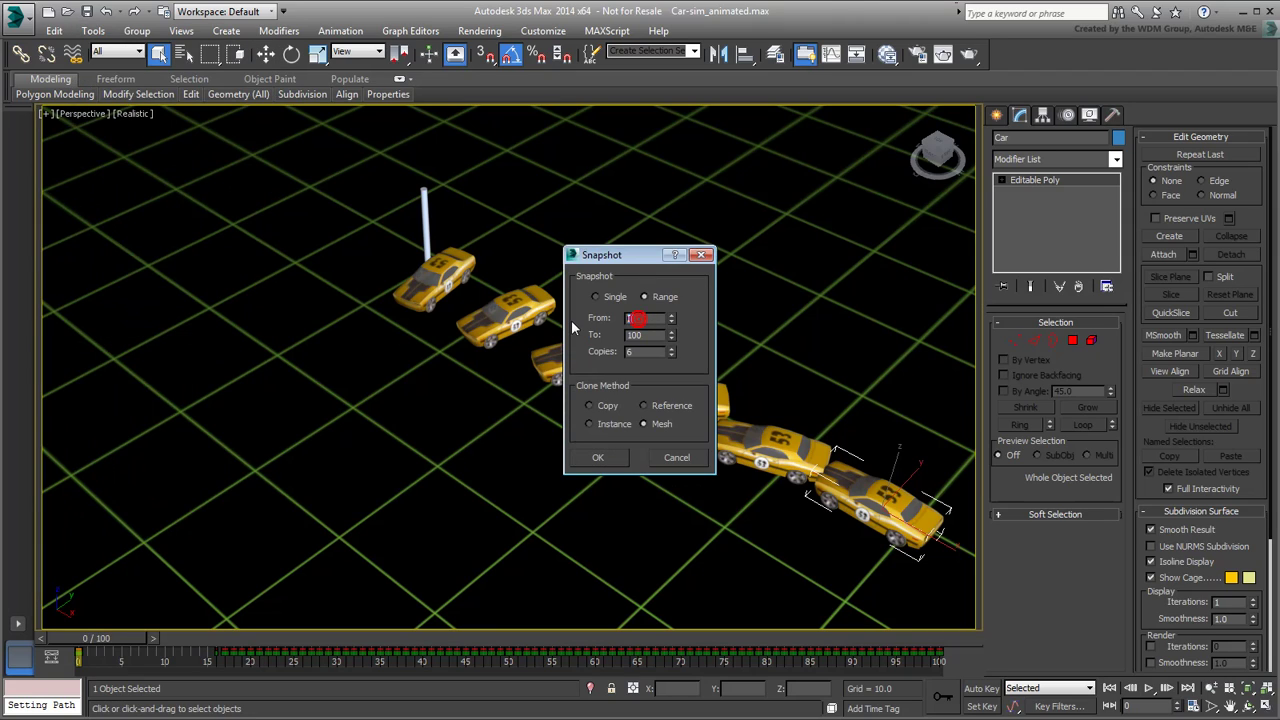
pyautogui.write('25')
pyautogui.press('Tab')
pyautogui.write('65')
pyautogui.click(599, 458)
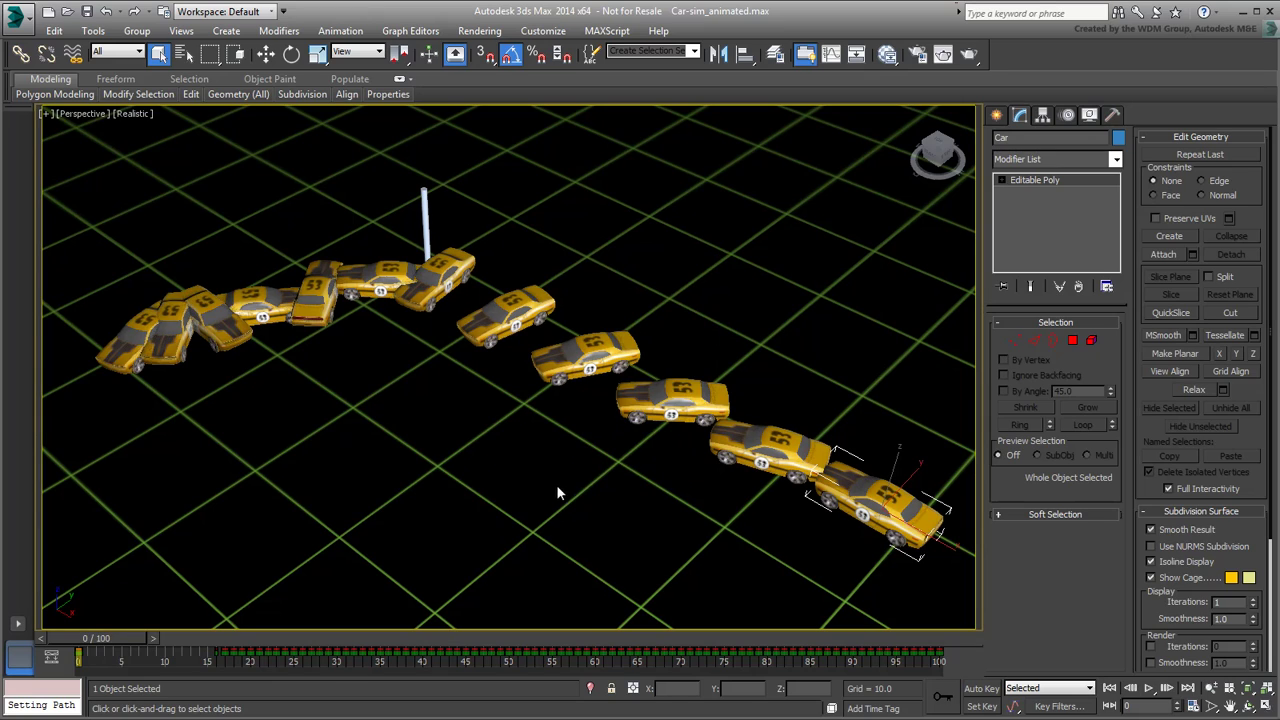
# Play the animation to check the copies along the path, then return to frame 0
pyautogui.moveTo(111, 637)
pyautogui.mouseDown()
pyautogui.moveTo(698, 652)
pyautogui.moveTo(105, 645)
pyautogui.mouseUp()
pyautogui.click(1148, 688)
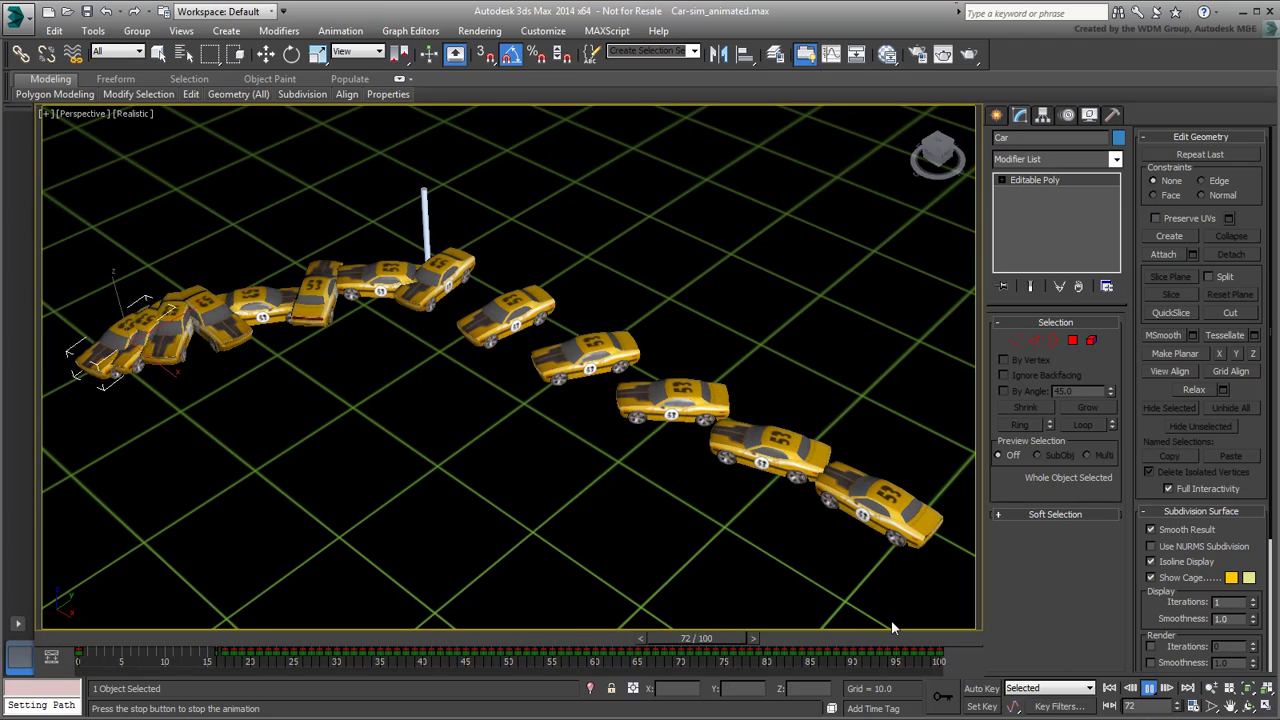
pyautogui.click(1148, 688)
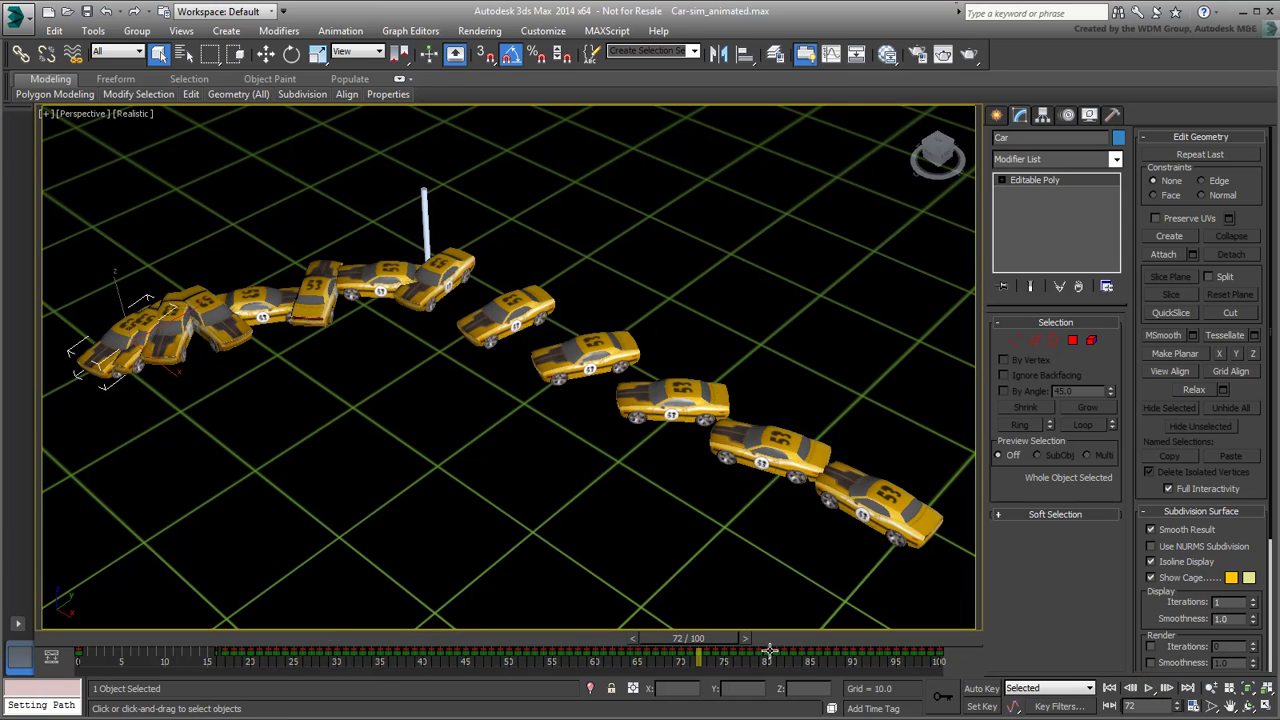
pyautogui.moveTo(711, 637); pyautogui.dragTo(109, 637)
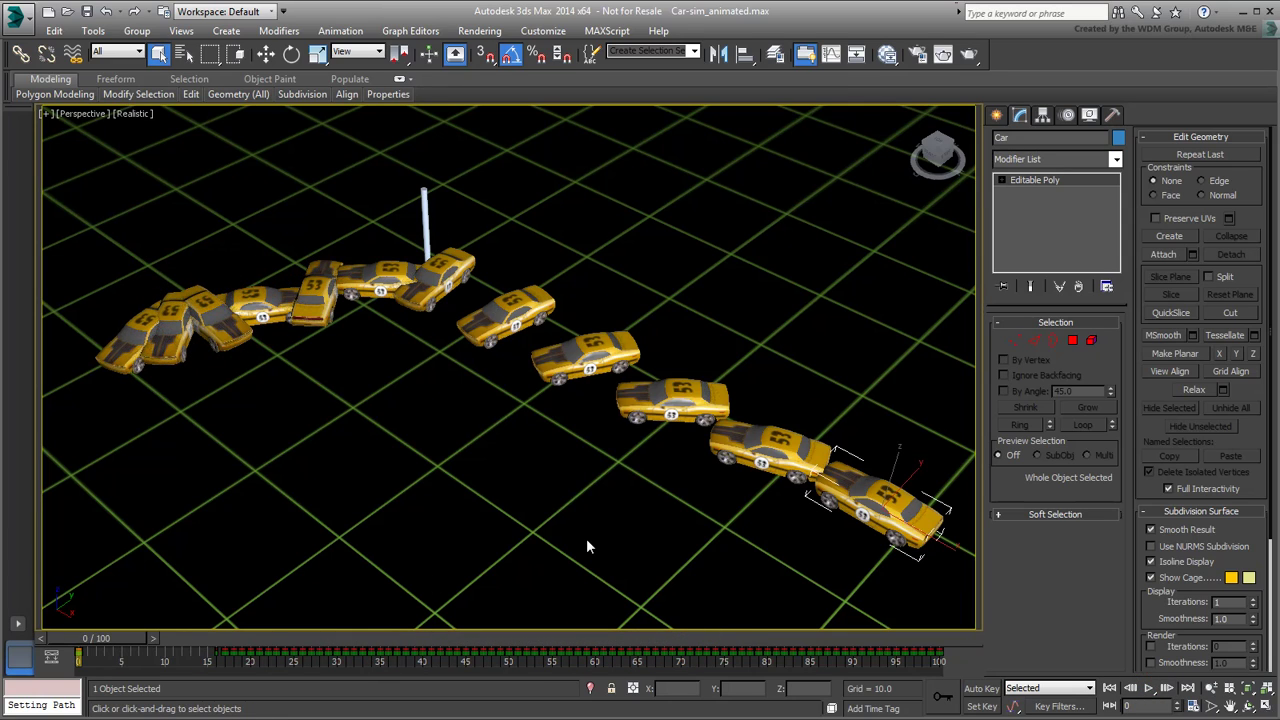
# Select Car001 through Car012 from the Select From Scene list, excluding the original Car
pyautogui.press('h')
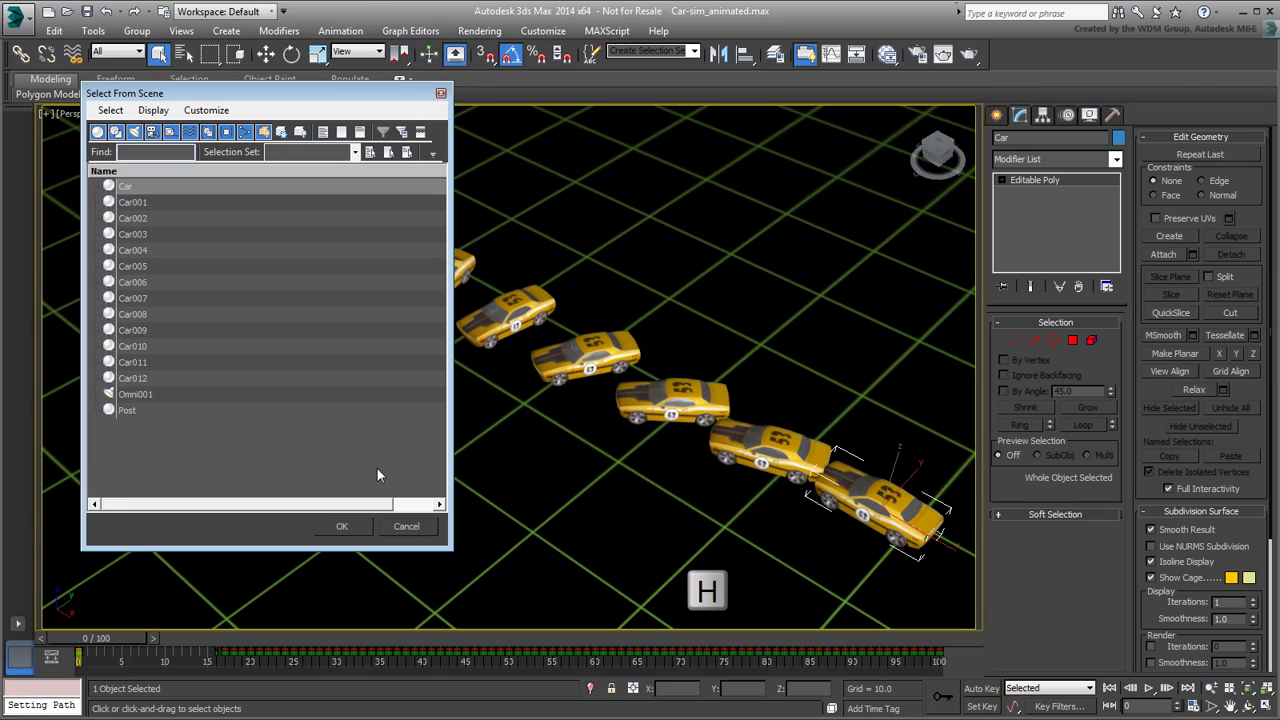
pyautogui.moveTo(138, 202); pyautogui.dragTo(157, 381)
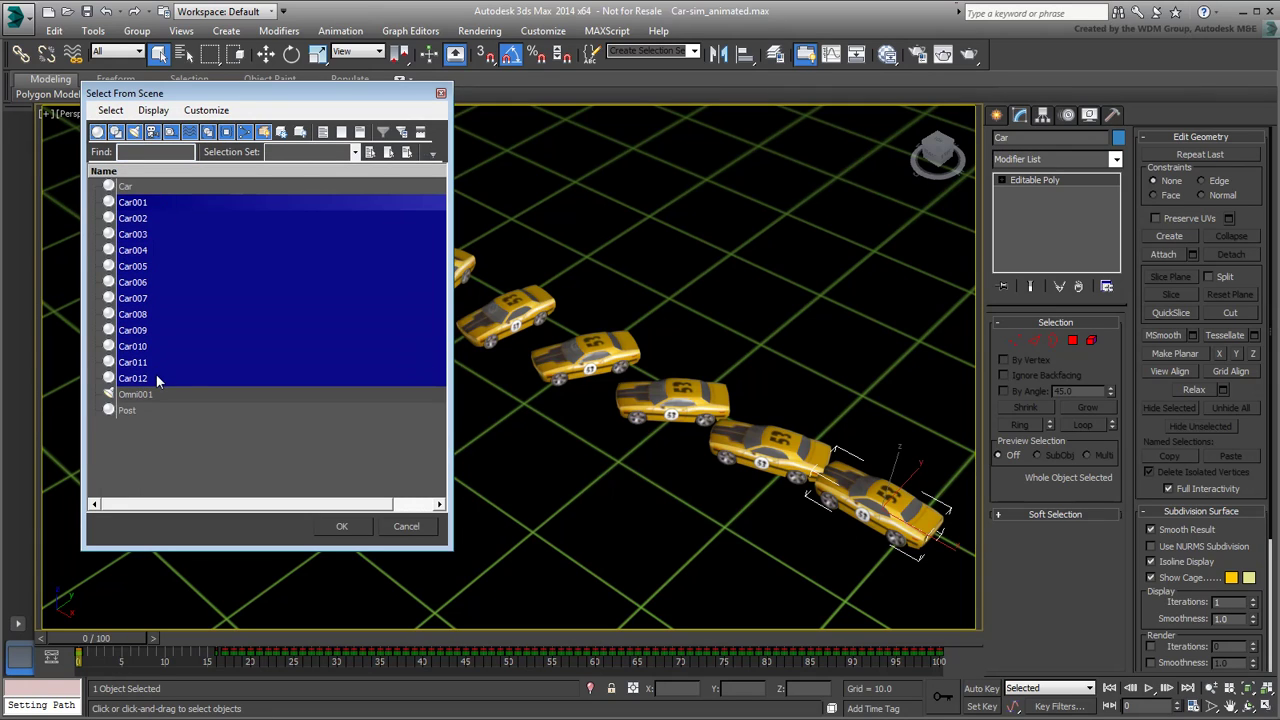
pyautogui.click(341, 526)
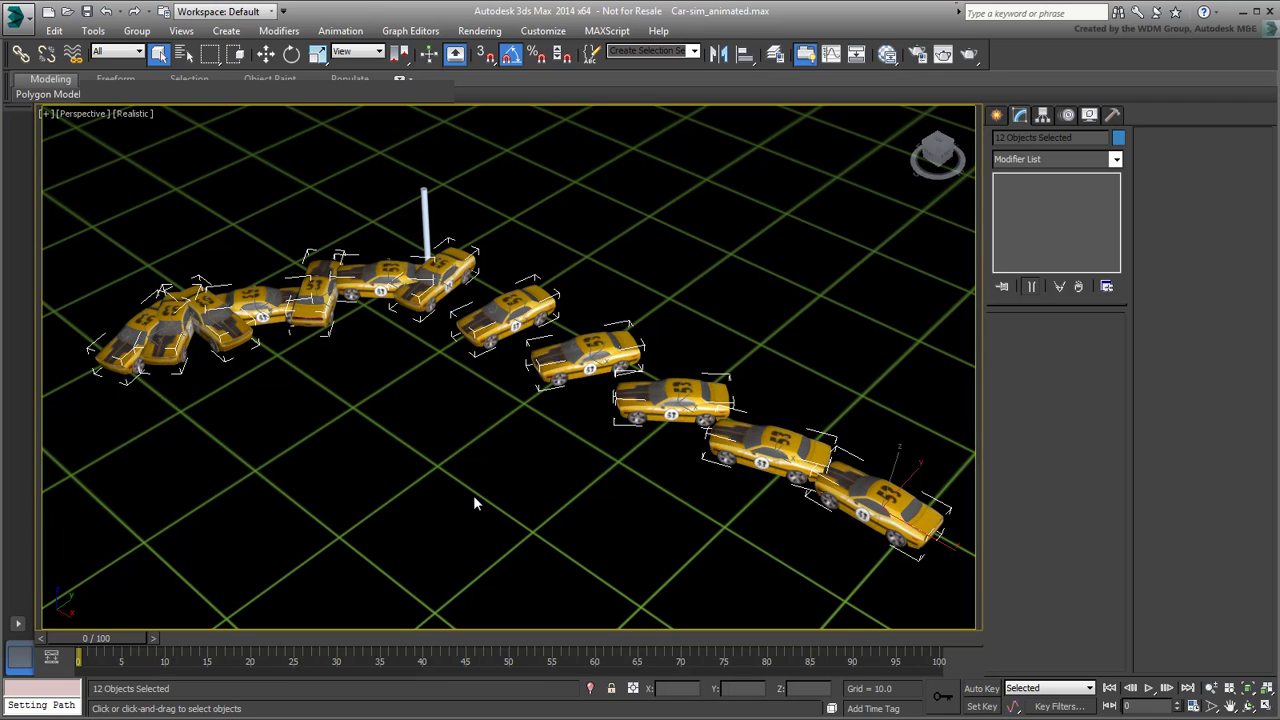
# In the Slate Material Editor, clone the car's four material nodes below the originals
pyautogui.click(886, 55)
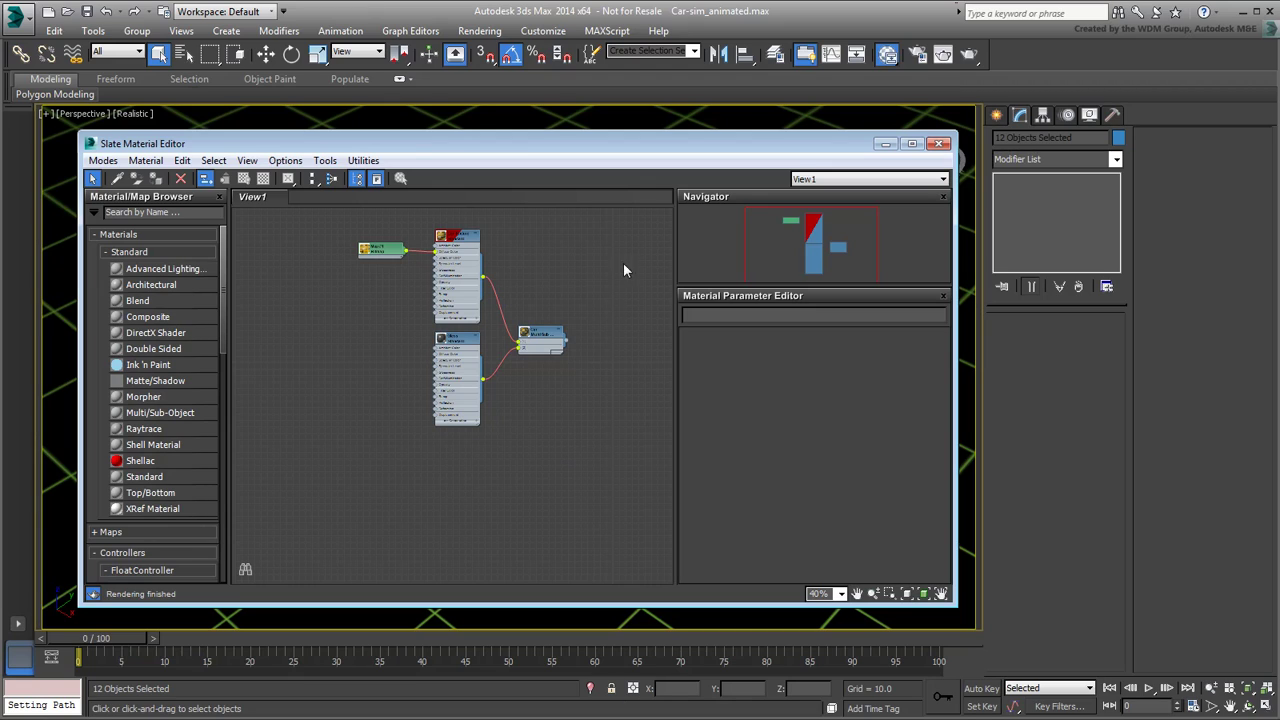
pyautogui.moveTo(638, 222); pyautogui.dragTo(306, 455)
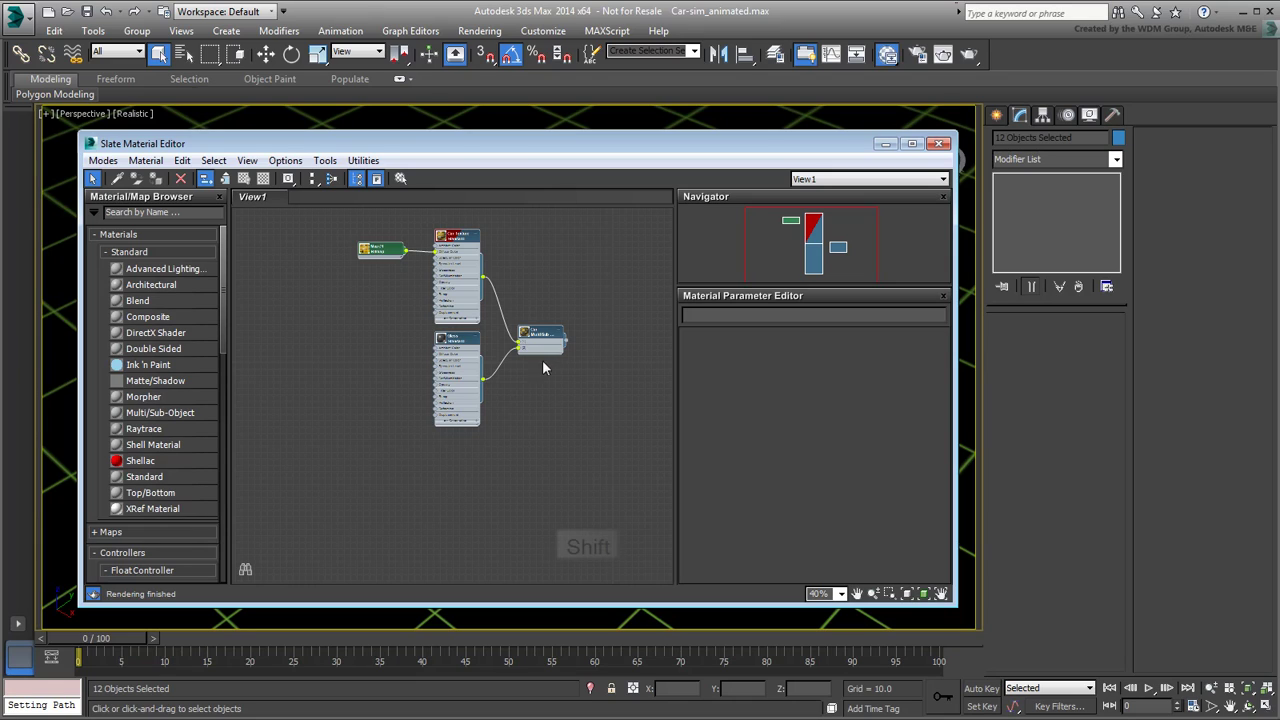
pyautogui.moveTo(544, 338)
pyautogui.keyDown('shift'); pyautogui.mouseDown()
pyautogui.moveTo(455, 483)
pyautogui.moveTo(455, 471)
pyautogui.mouseUp(); pyautogui.keyUp('shift')
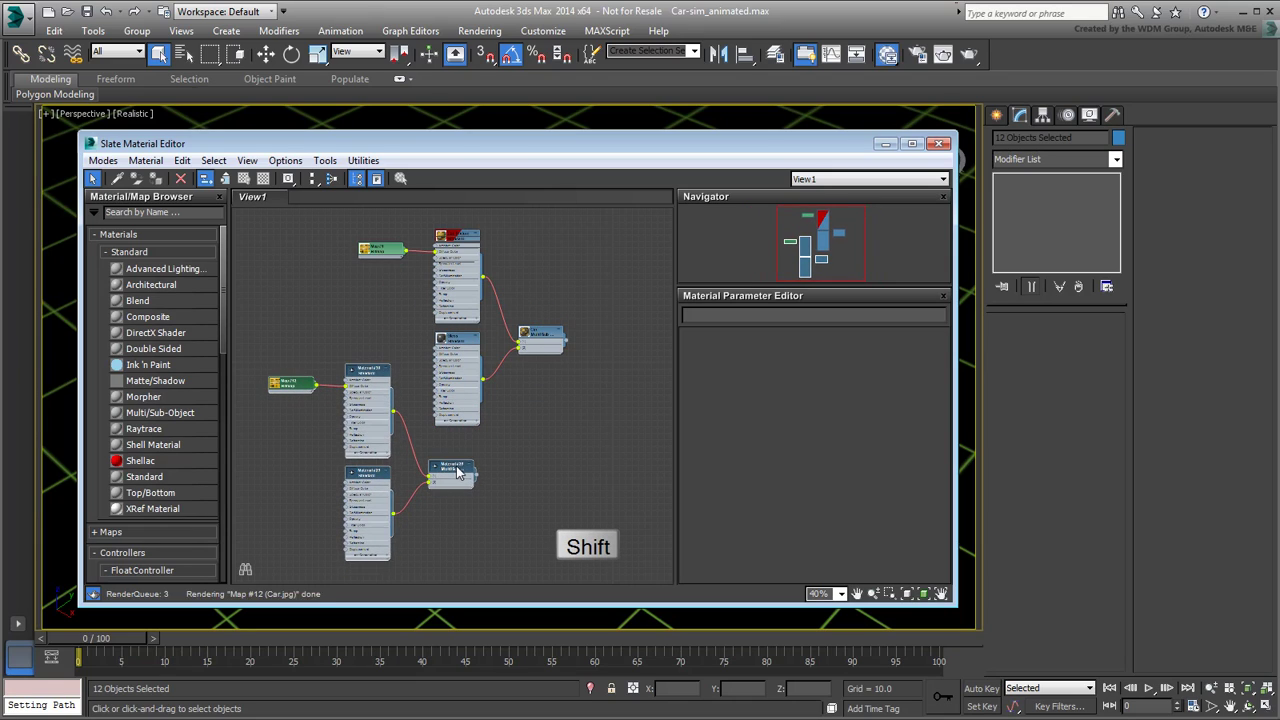
pyautogui.click(563, 468)
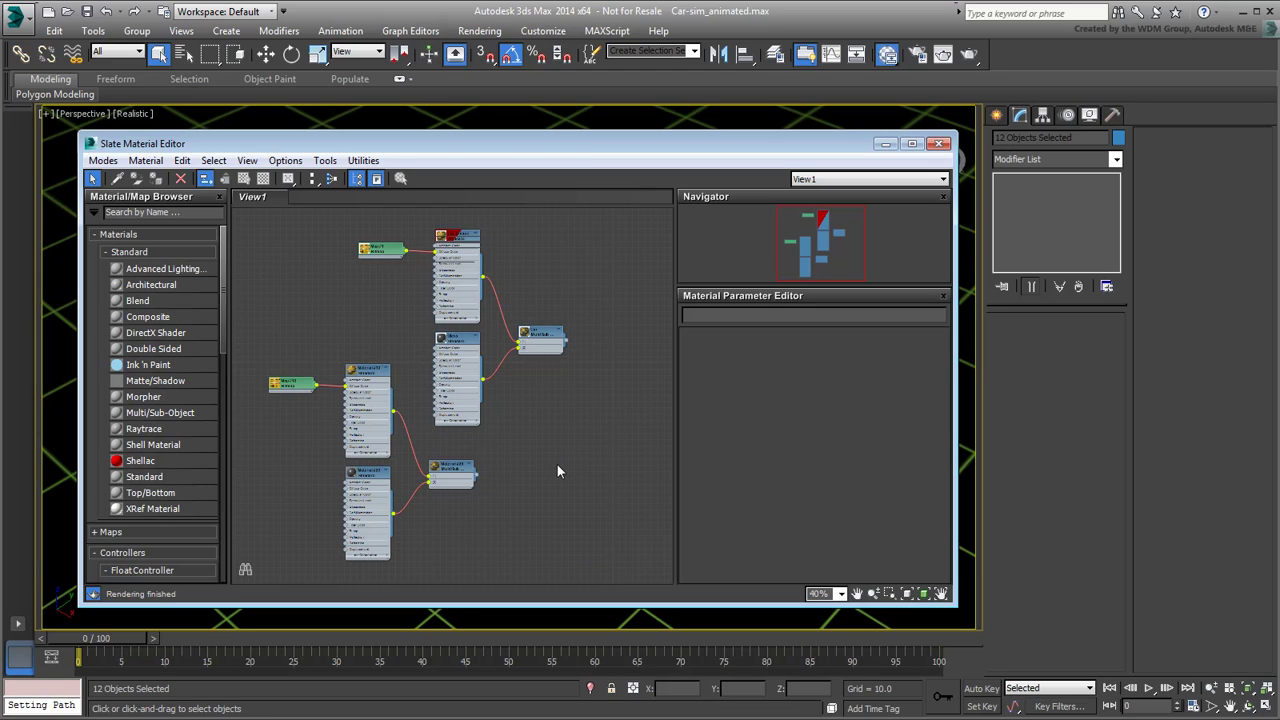
# Set Material #30's opacity to 15 and Material #29's opacity to 12
pyautogui.click(369, 372)
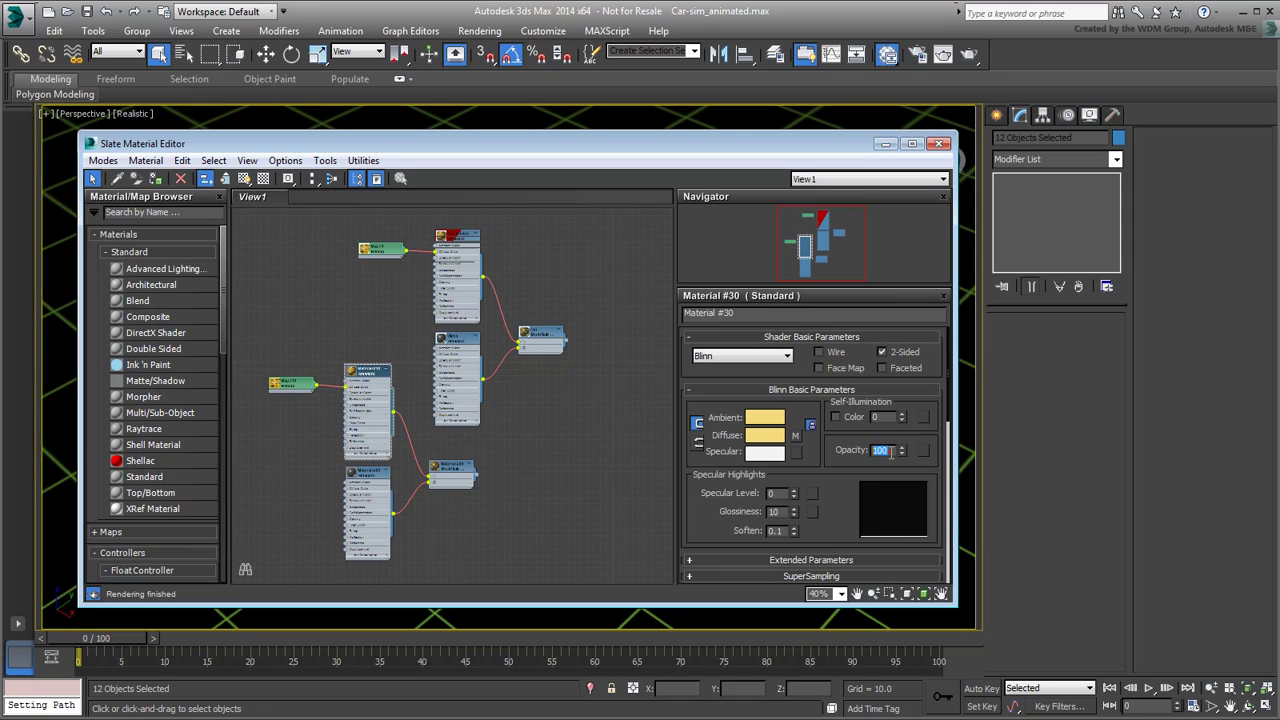
pyautogui.write('15')
pyautogui.press('Return')
pyautogui.doubleClick(368, 475)
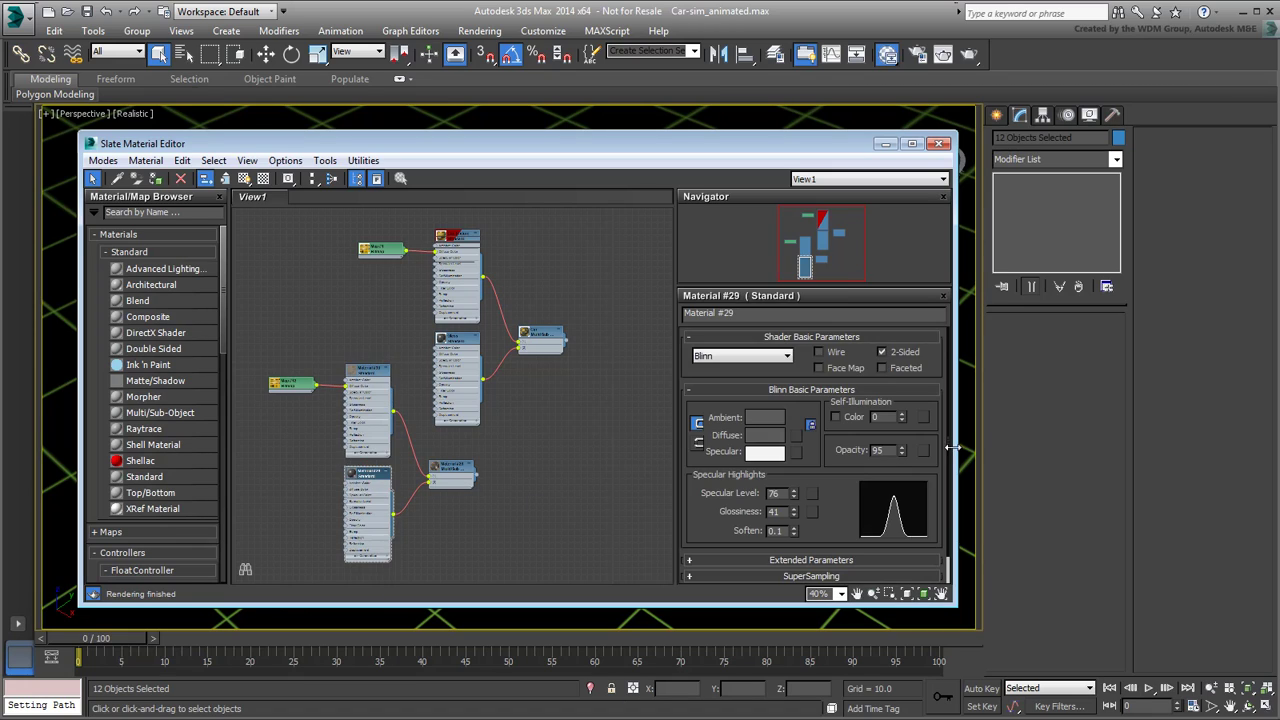
pyautogui.click(880, 450)
pyautogui.write('95')
pyautogui.press('Return')
pyautogui.write('12')
pyautogui.press('Return')
# Show Material #30 shaded in the viewport and assign it to the twelve car copies
pyautogui.doubleClick(369, 372)
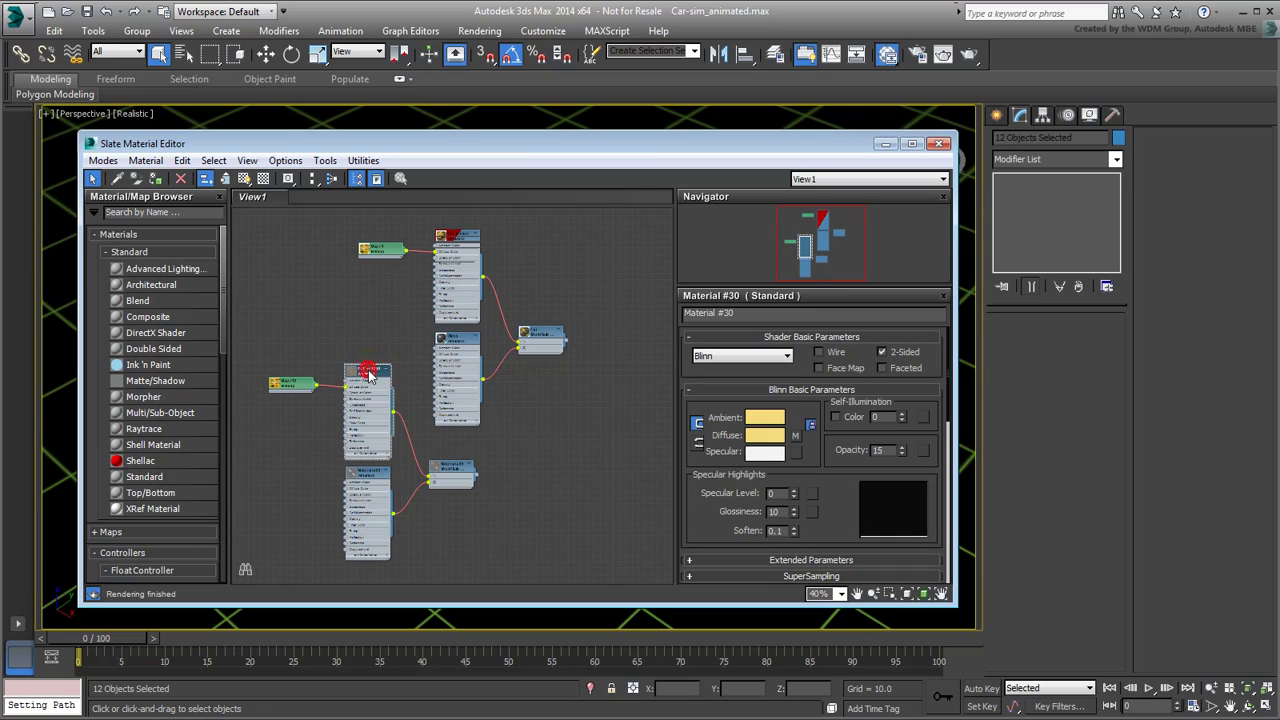
pyautogui.click(245, 179)
pyautogui.click(452, 470)
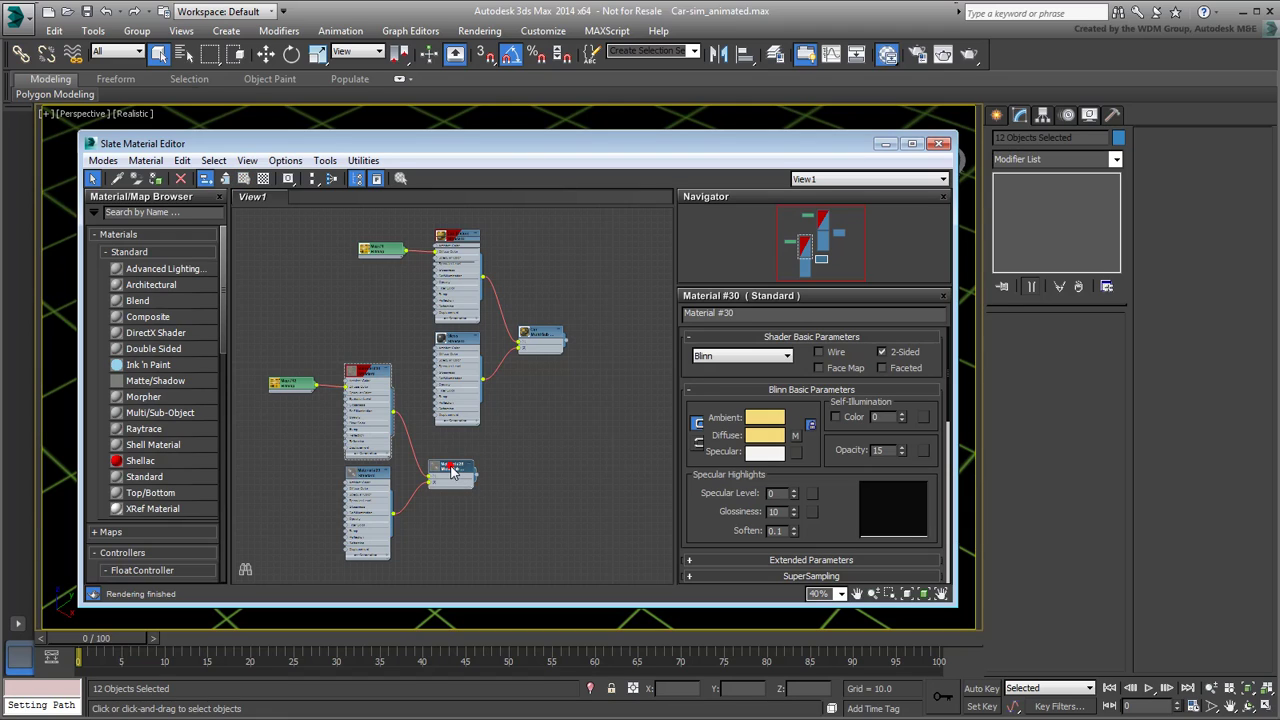
pyautogui.click(155, 179)
# Close the Slate Material Editor, deselect the copies, and play the animation past the translucent cars
pyautogui.click(938, 143)
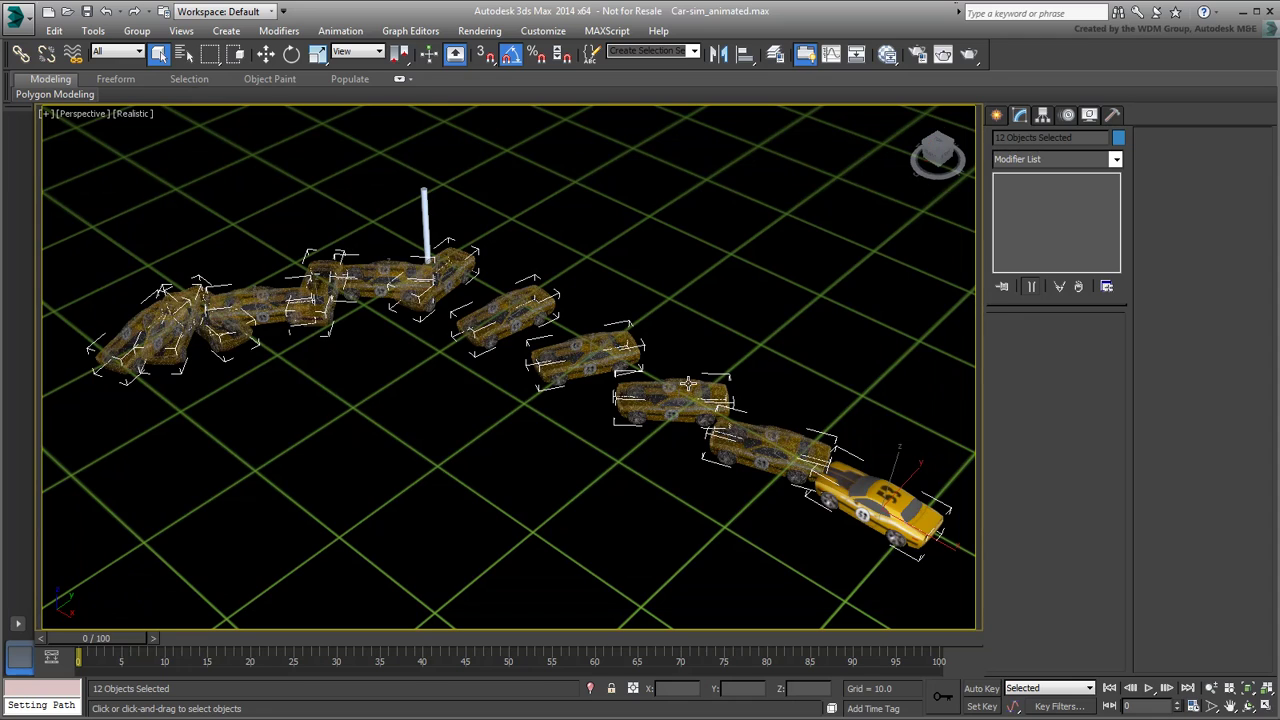
pyautogui.click(461, 502)
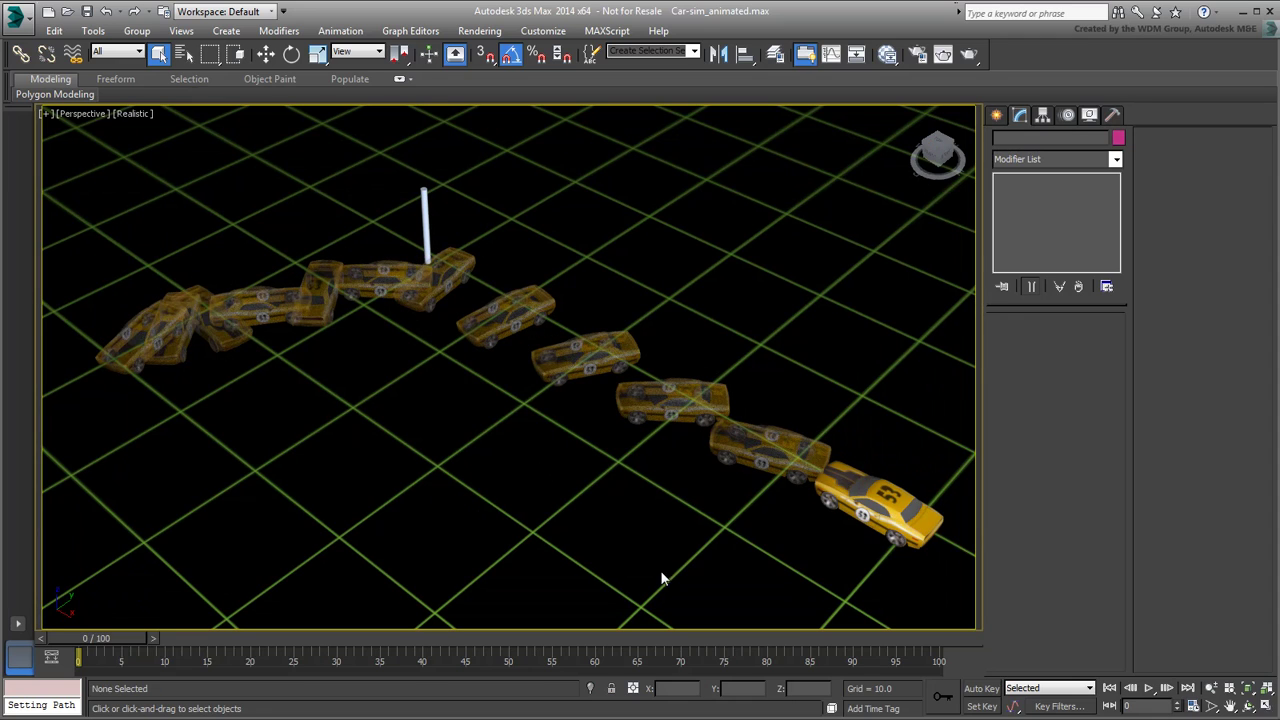
pyautogui.click(1148, 688)
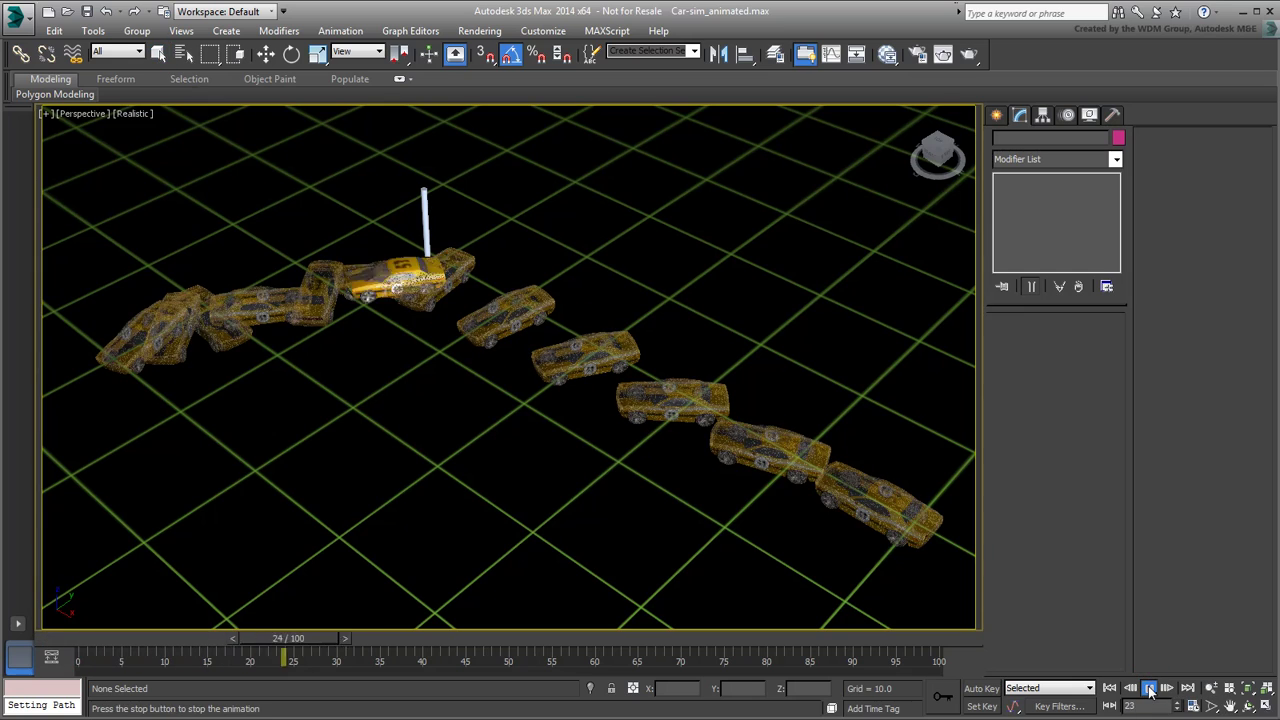